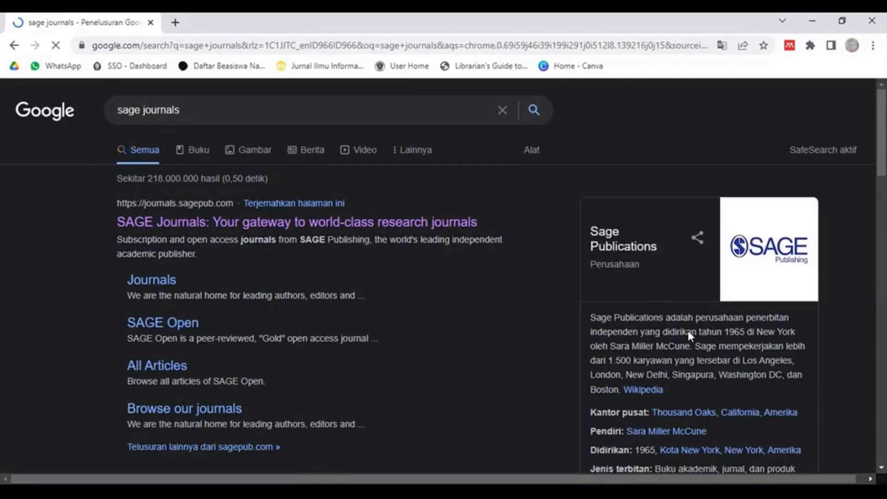
Step: Open the SAGE Journals website from the search results and search all journals for "virtual reality"
click(417, 220)
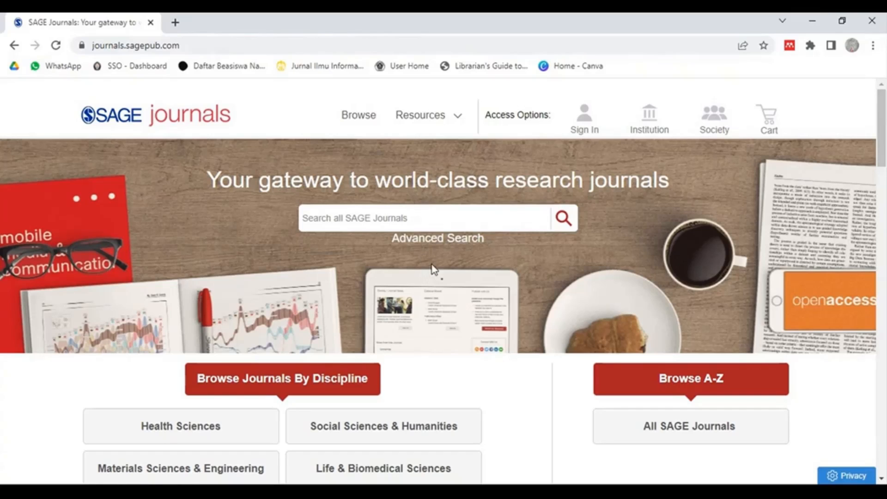
click(412, 222)
text(v)
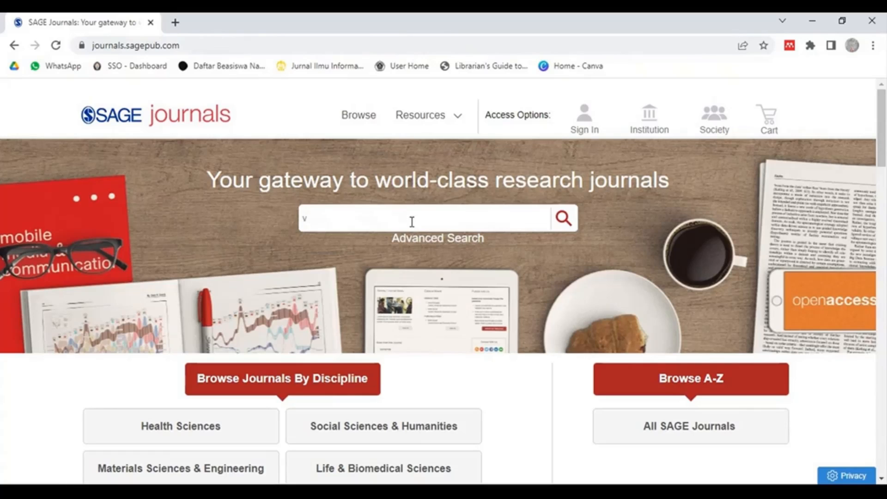
text(irtual r)
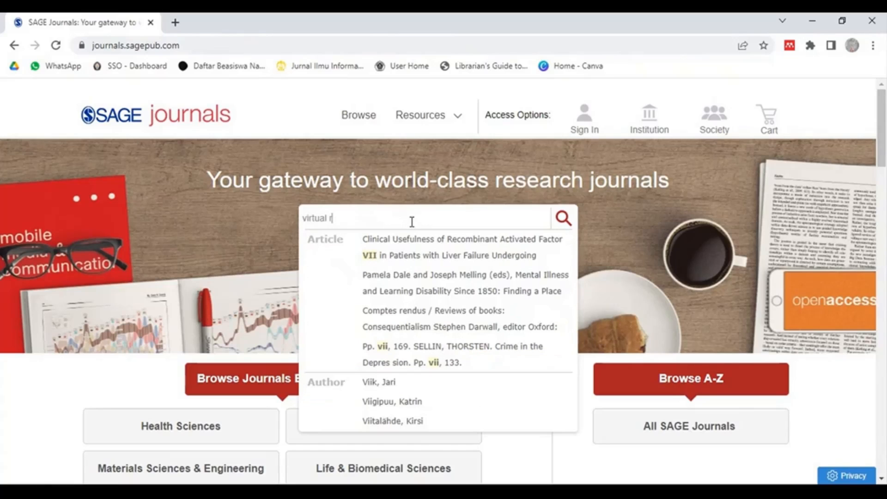
text(eality)
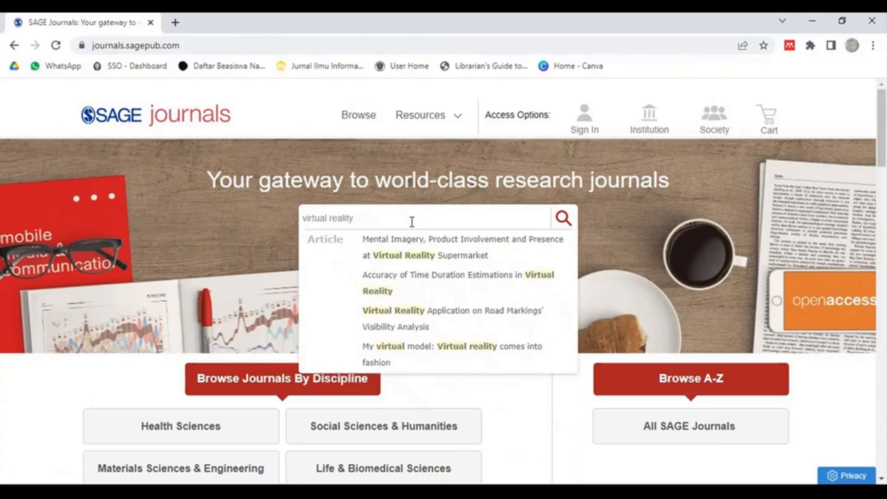
key(Return)
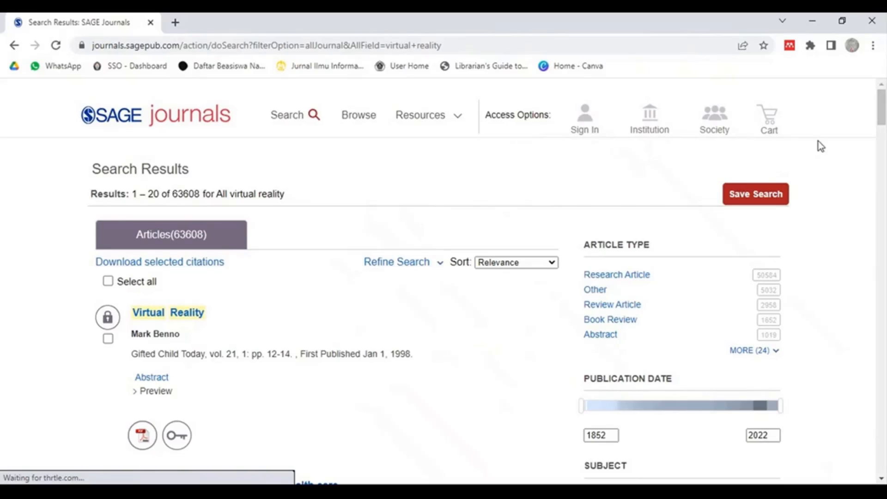
Step: Look through the article results for "virtual reality" and return to the search field on the SAGE Journals homepage
drag(884, 115, 884, 158)
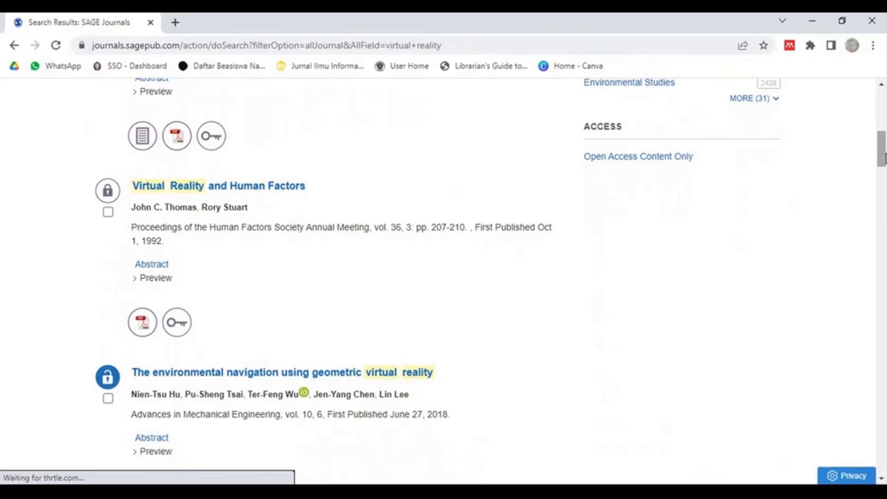
drag(885, 158, 880, 102)
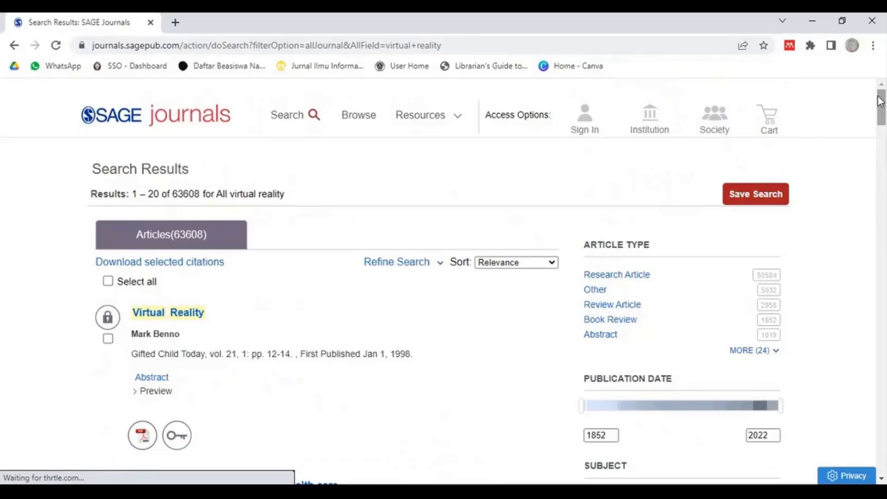
click(147, 121)
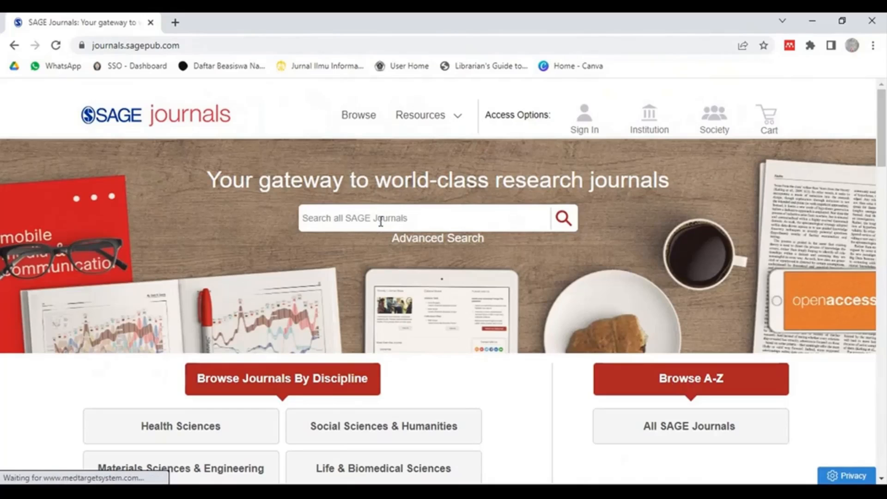
click(381, 222)
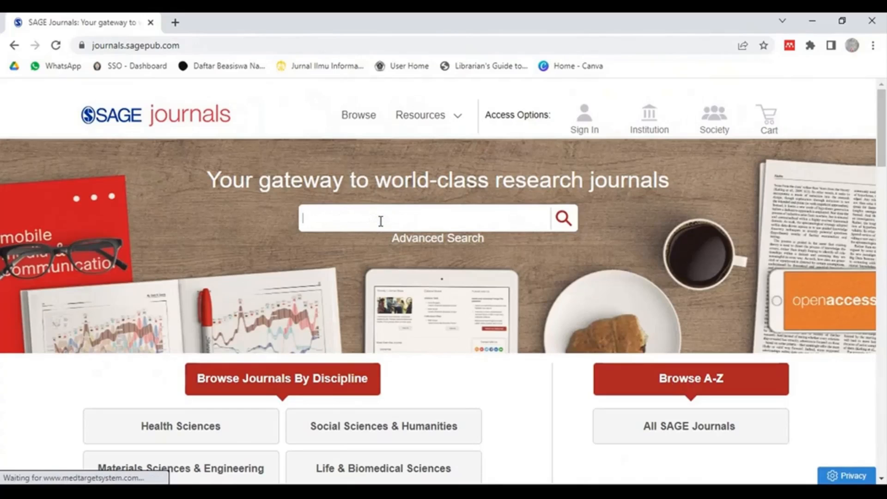
text(v)
text(iir)
key(BackSpace)
key(BackSpace)
text(rtual)
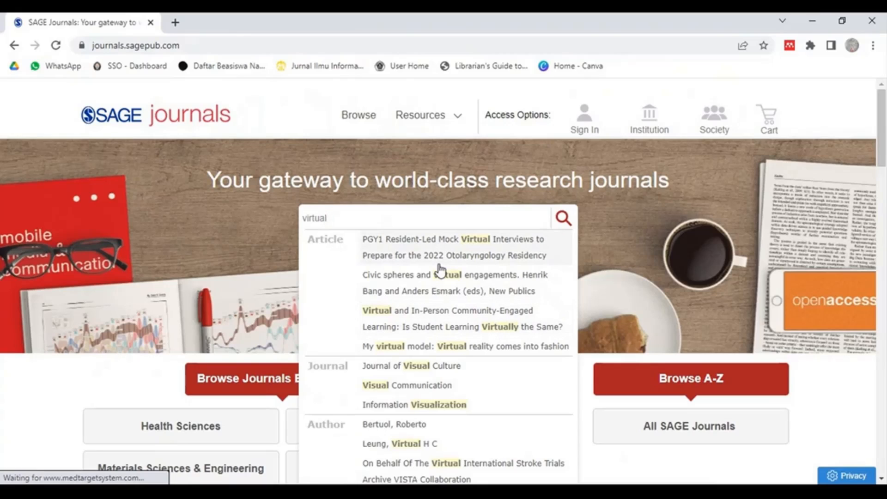
key(BackSpace)
key(BackSpace)
key(BackSpace)
key(BackSpace)
key(BackSpace)
key(BackSpace)
key(BackSpace)
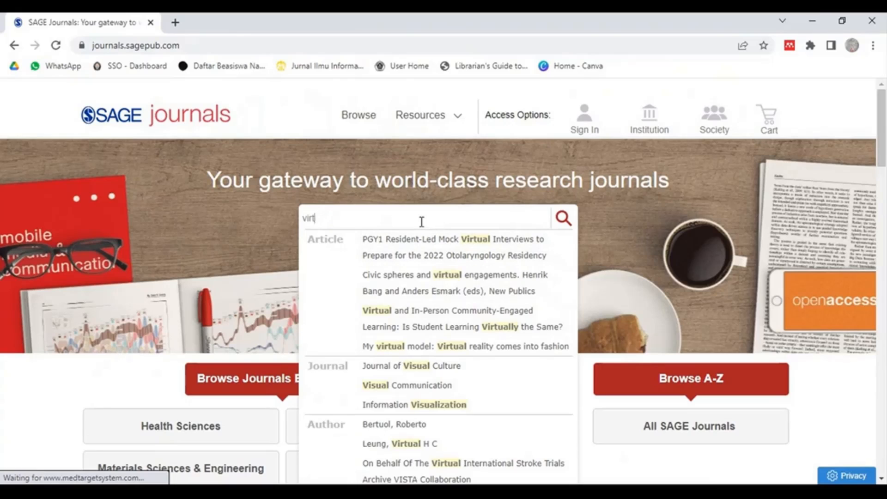
Step: Search all SAGE journals for "publc library"
text(public lbrry)
key(BackSpace)
key(BackSpace)
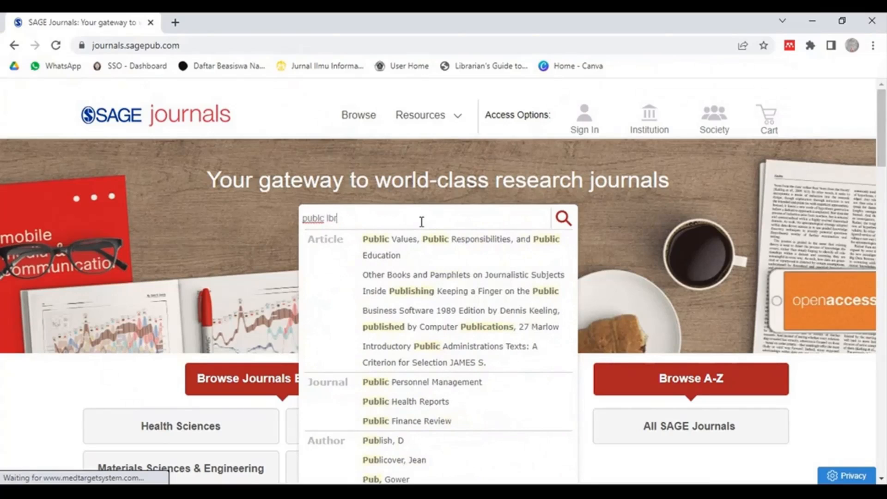
text(r)
key(BackSpace)
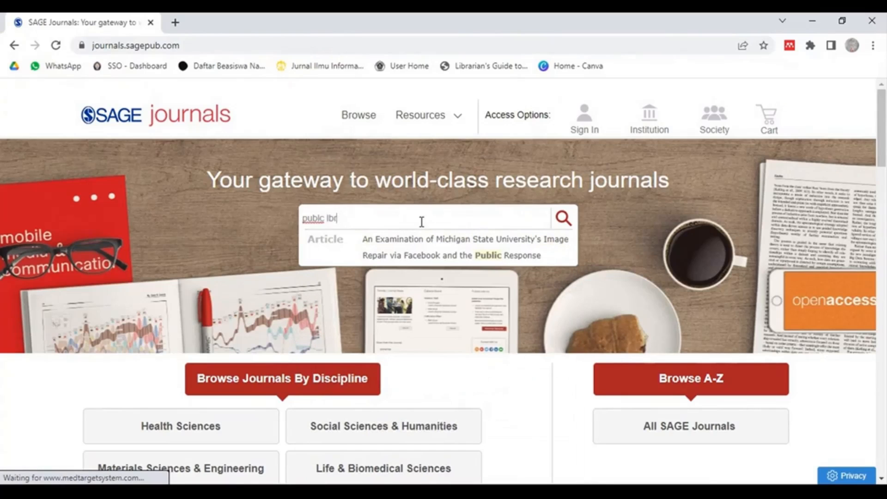
key(BackSpace)
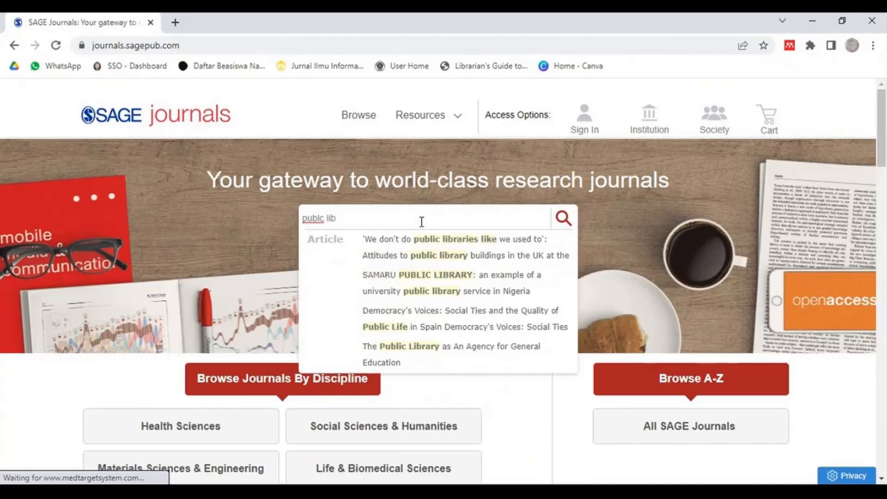
text(r)
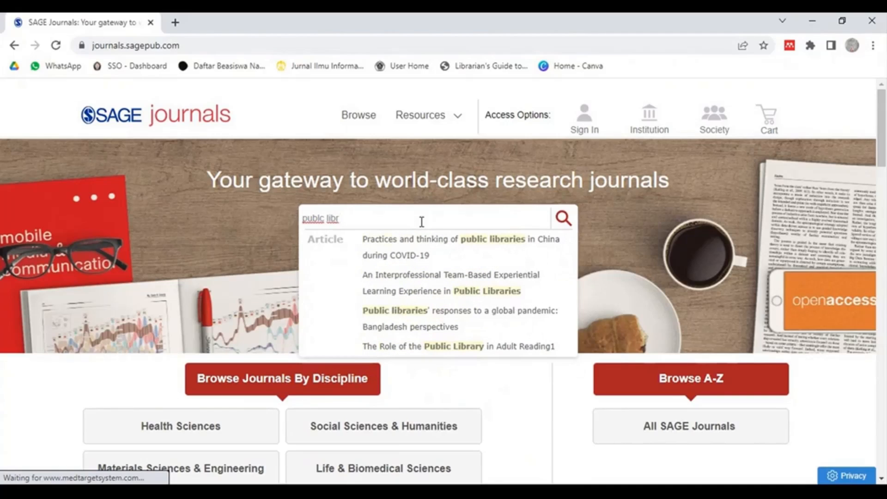
text(ary)
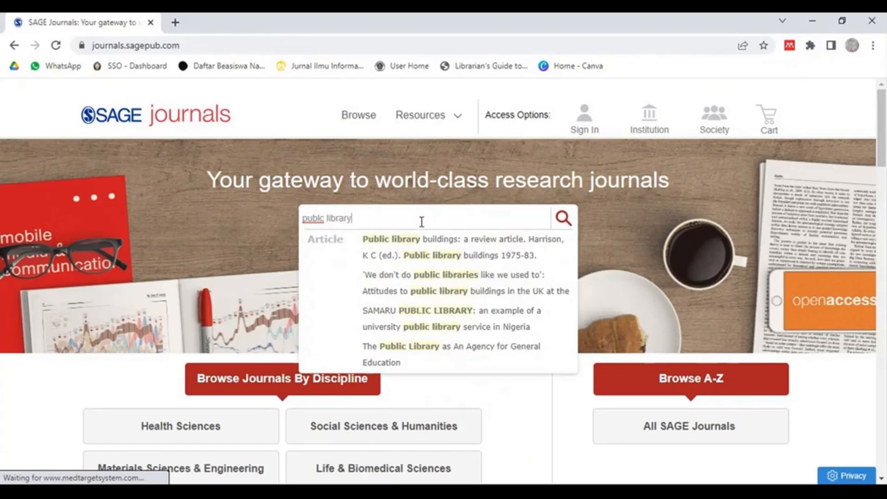
key(Return)
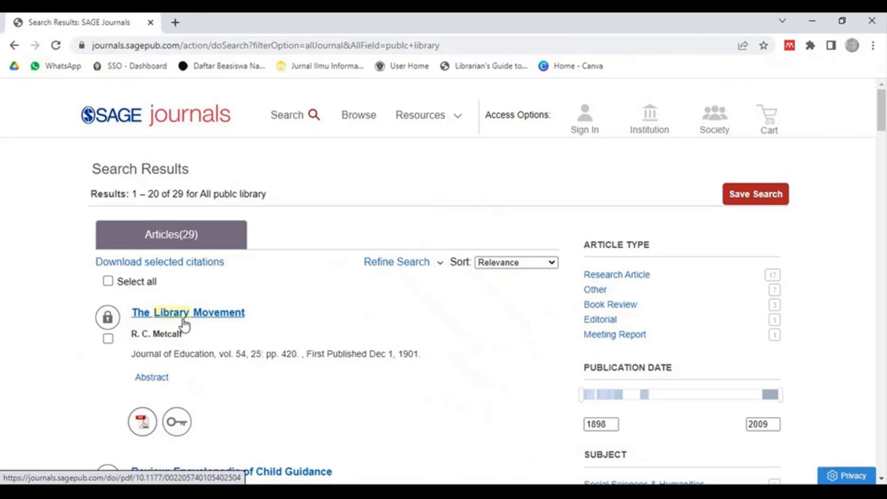
Step: Return to the SAGE Journals homepage and search all journals for "virtual reality dan public library"
click(139, 129)
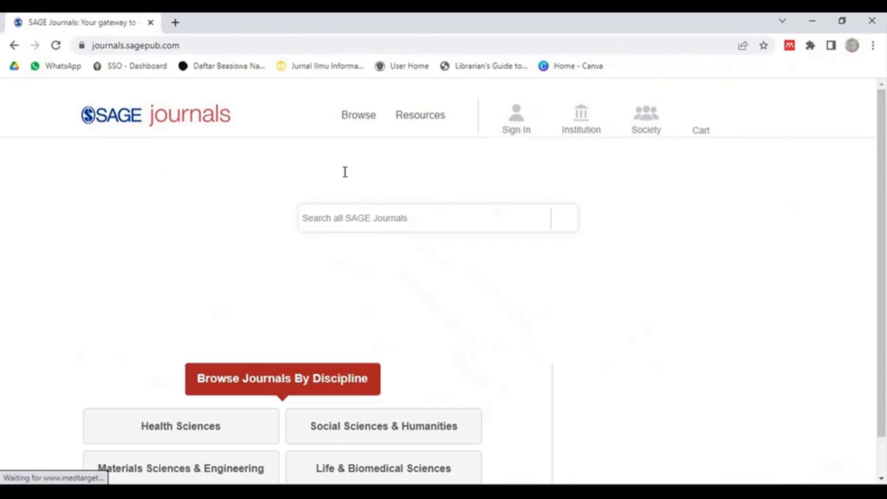
click(369, 222)
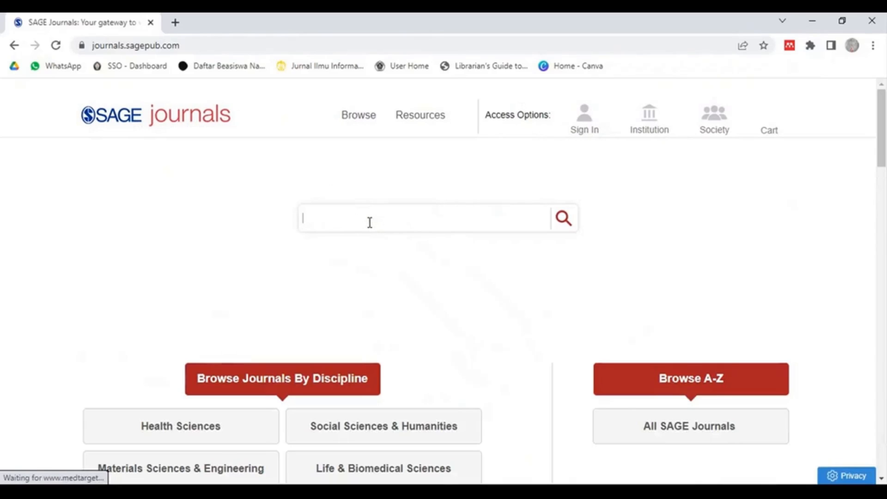
text(virtual reality dan)
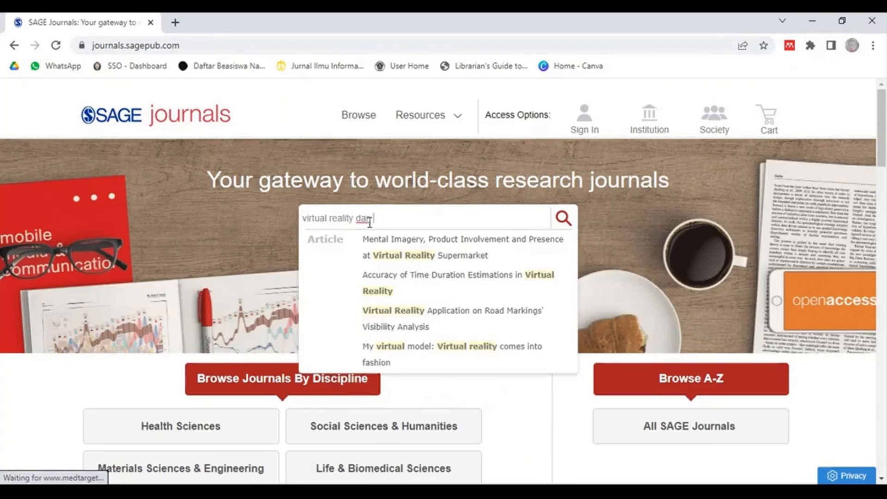
text( public library)
key(Return)
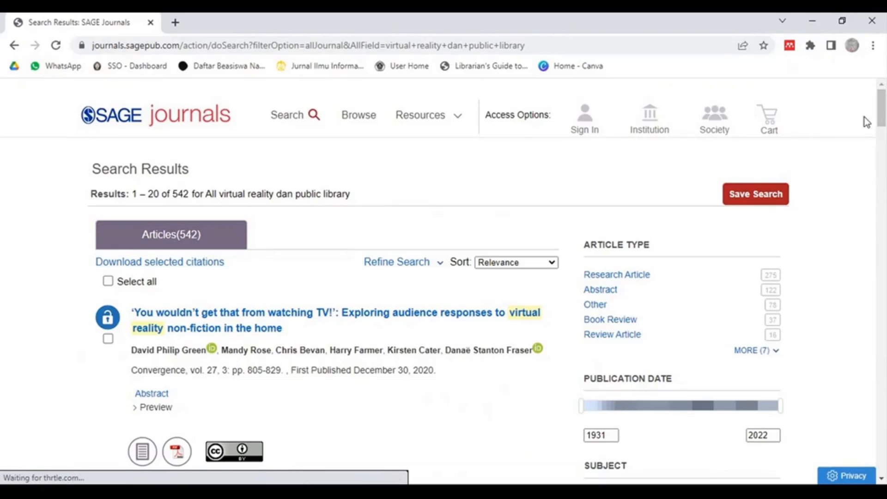
Step: Examine the article results and the publication date, subject and access filters for the combined search
drag(882, 121, 883, 131)
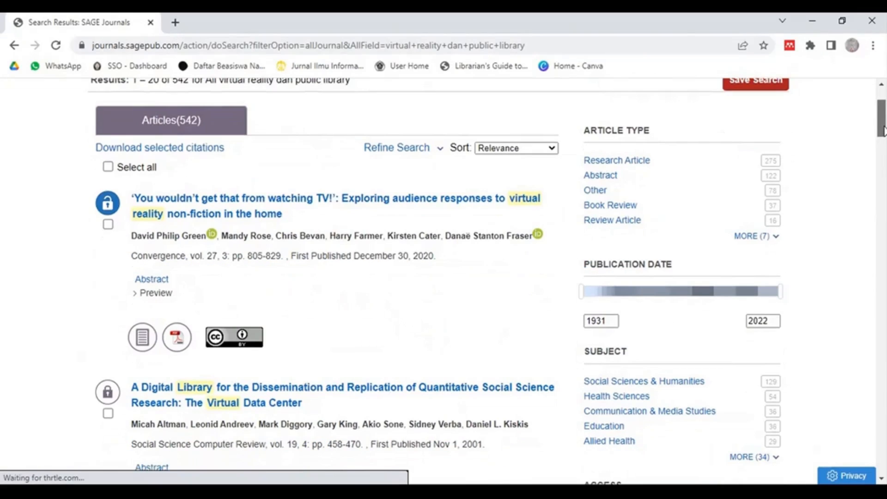
drag(883, 131, 867, 141)
scroll(864, 138, down, 1)
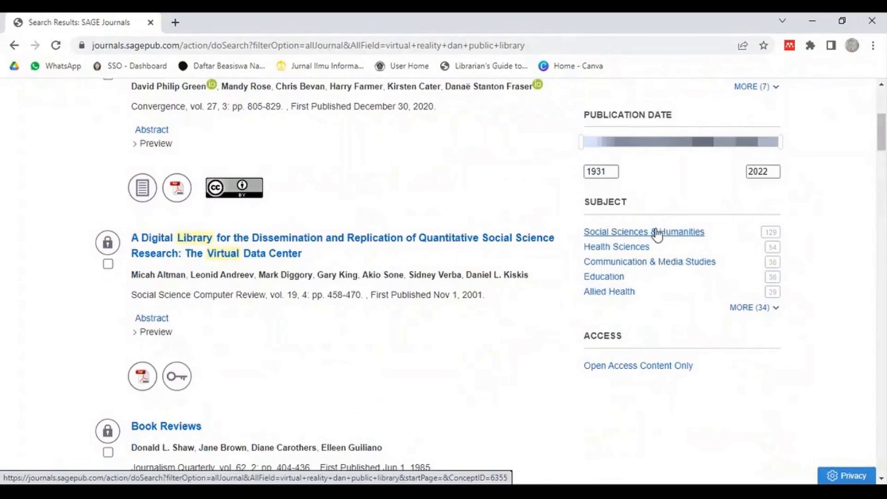
click(640, 274)
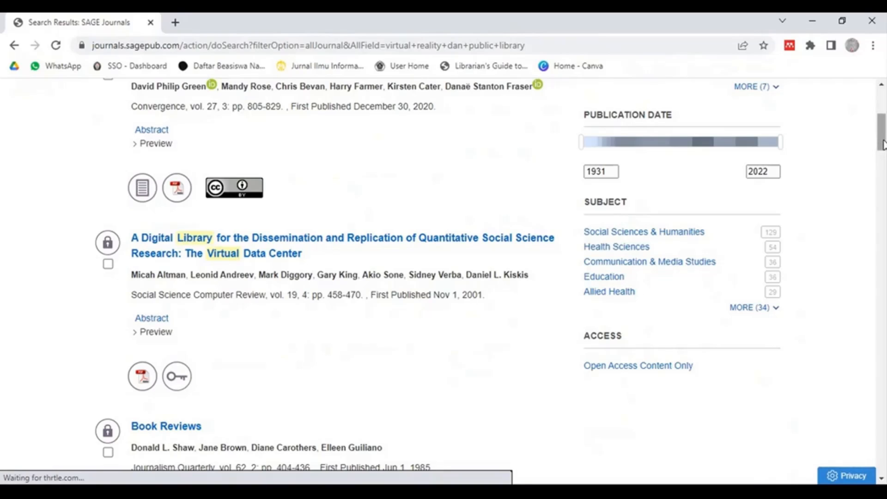
drag(882, 144, 883, 121)
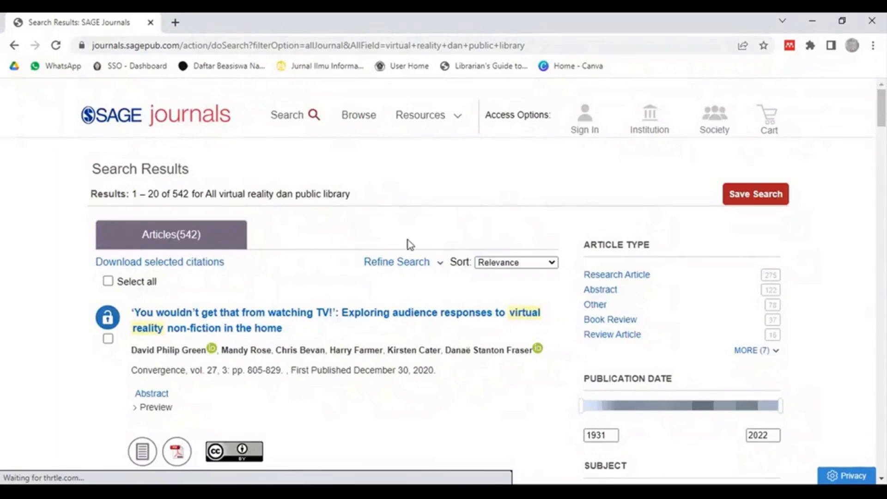
Step: Expand the Refine Search options for the results, look through them and view the search history
click(416, 266)
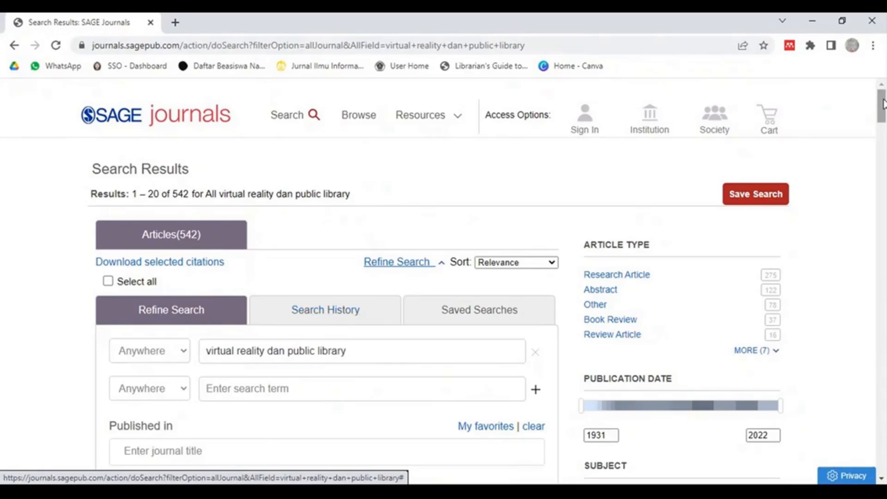
scroll(883, 107, down, 5)
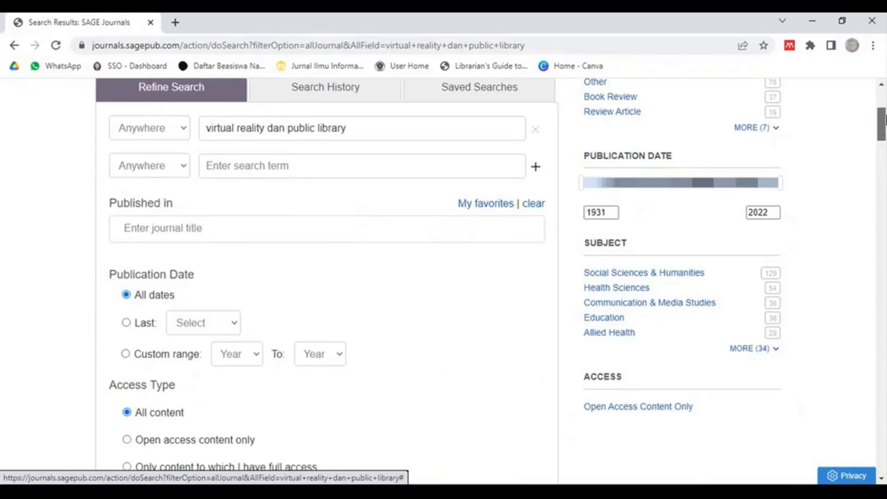
scroll(883, 118, up, 3)
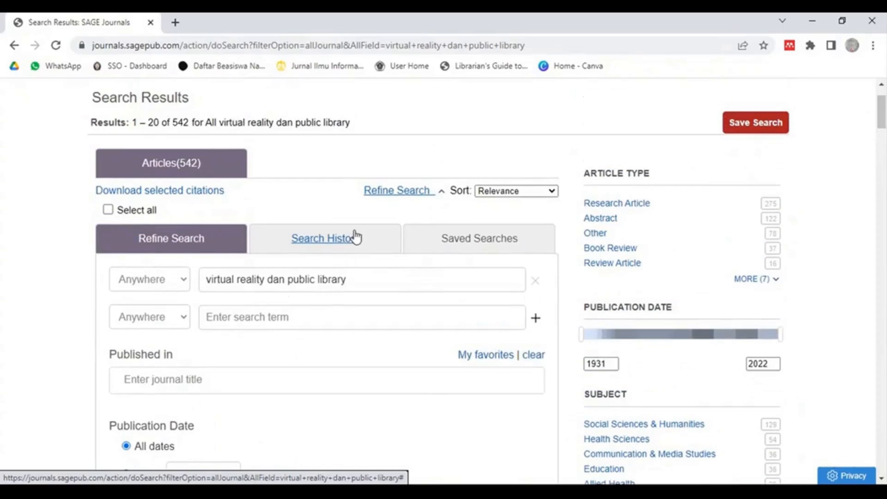
click(334, 244)
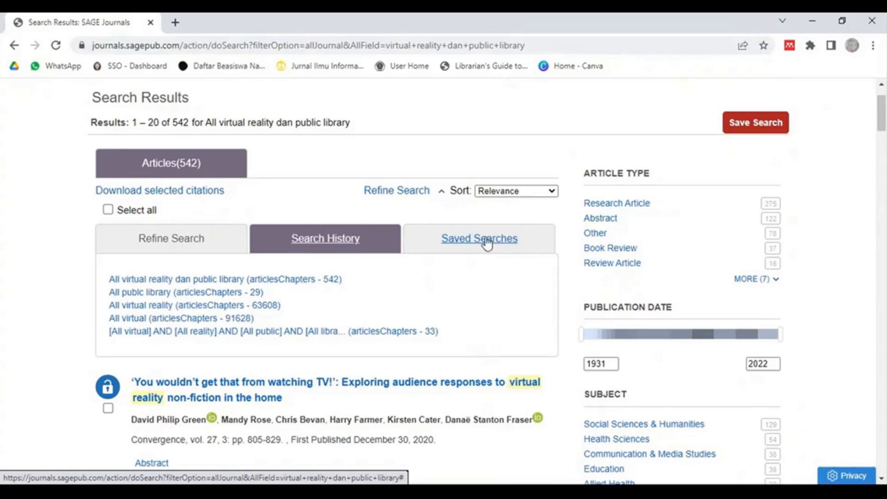
scroll(883, 120, up, 2)
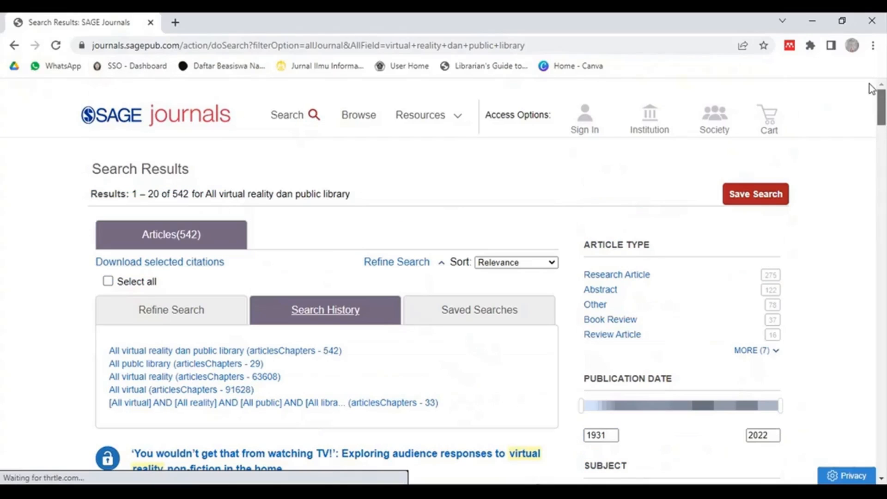
Step: Open Advanced Search from the SAGE Journals homepage and set the first search term to "Virtual Reality AND Public Library"
click(196, 113)
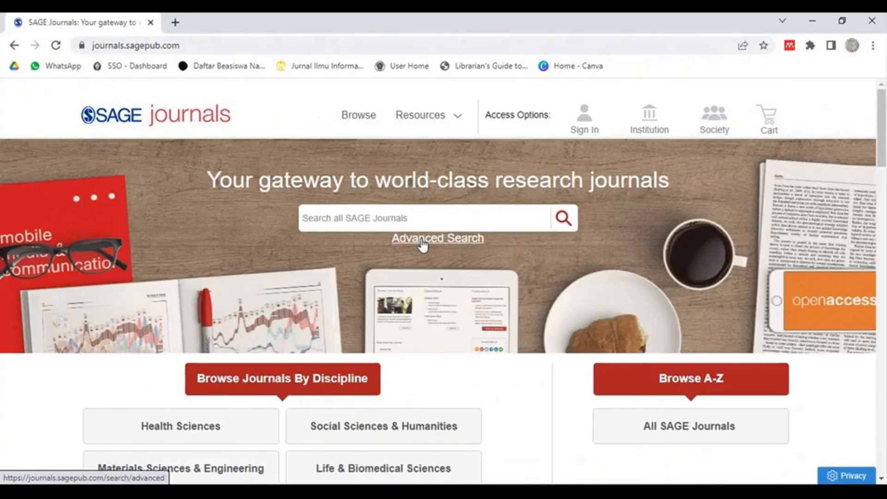
click(423, 239)
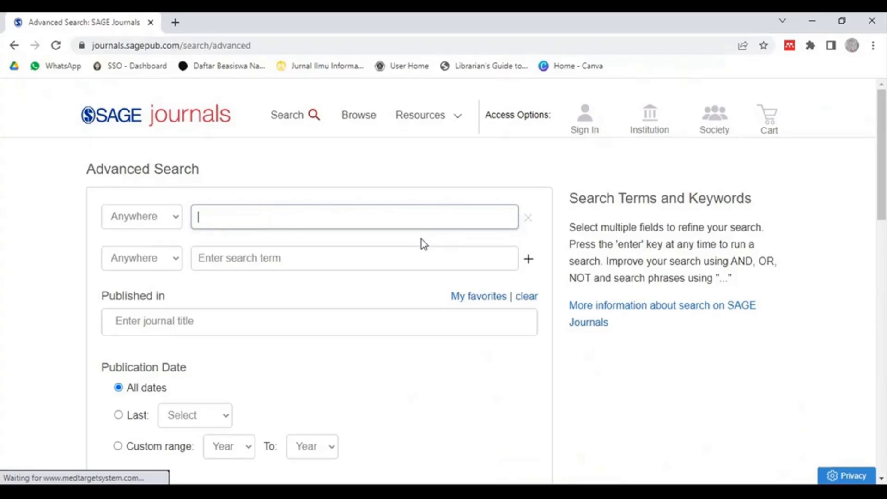
click(409, 222)
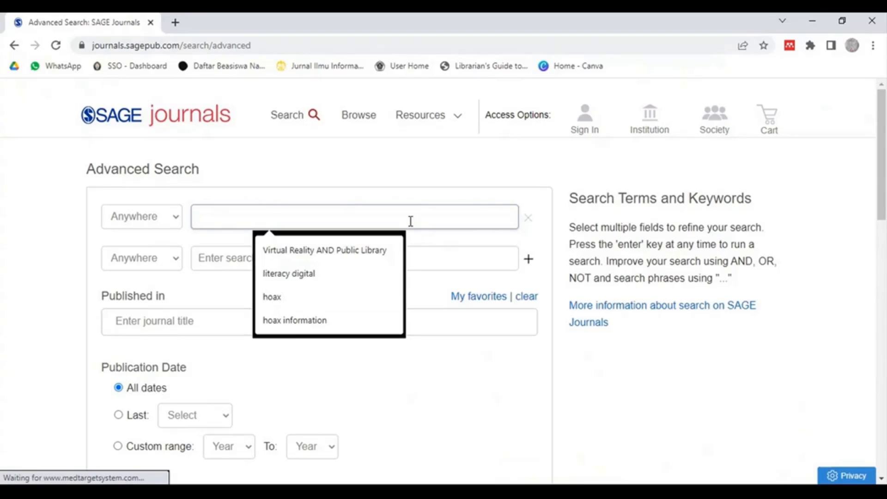
click(356, 254)
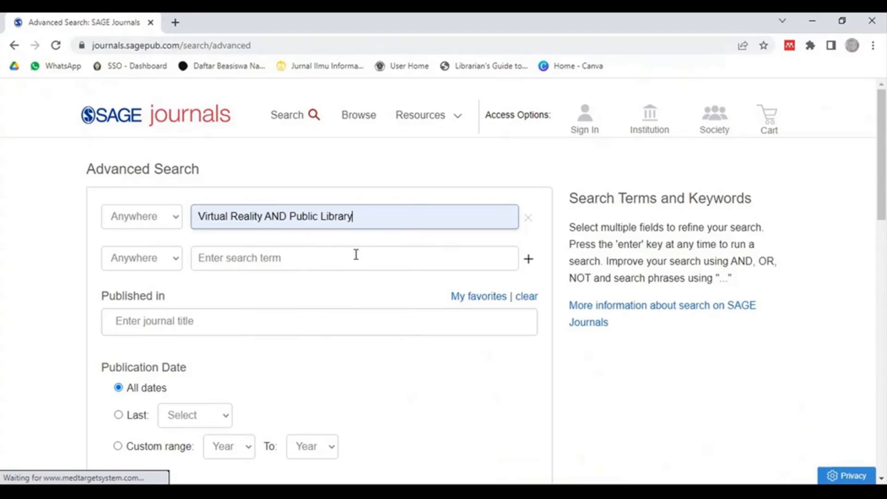
Step: Add "Metaverse OR National Library" as the second search term and "Second Life NOT Local Library" as the third
click(347, 259)
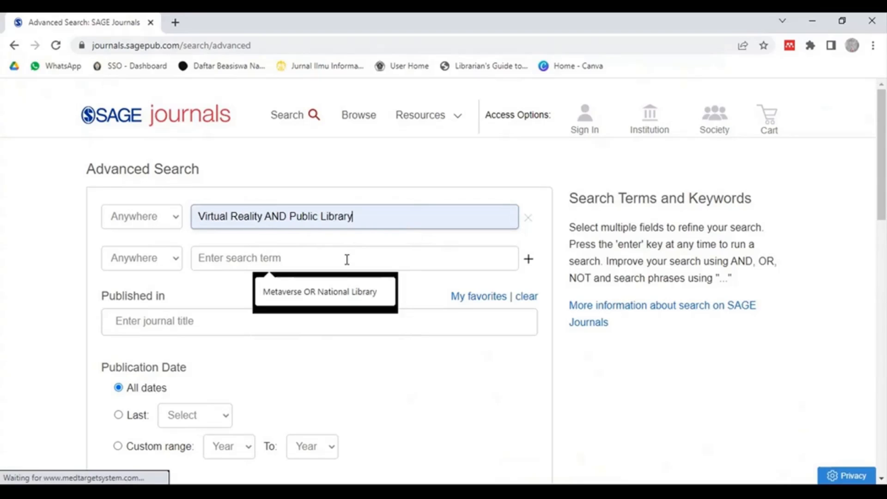
click(342, 293)
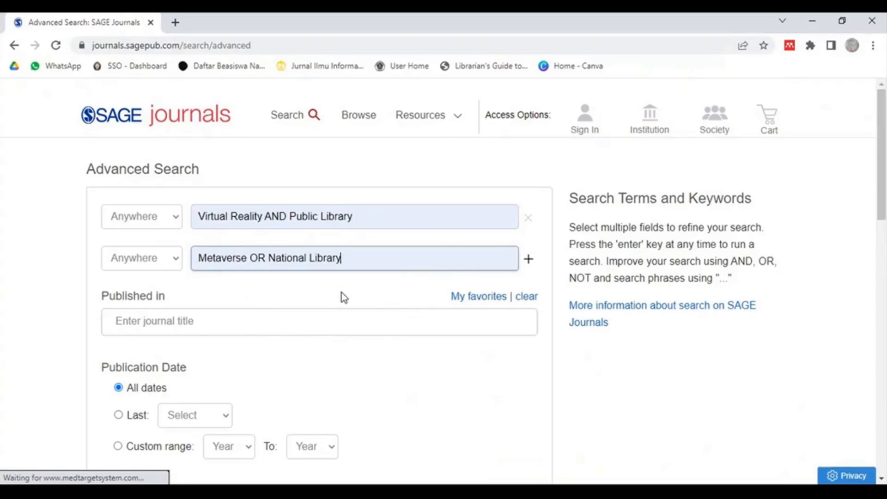
click(530, 265)
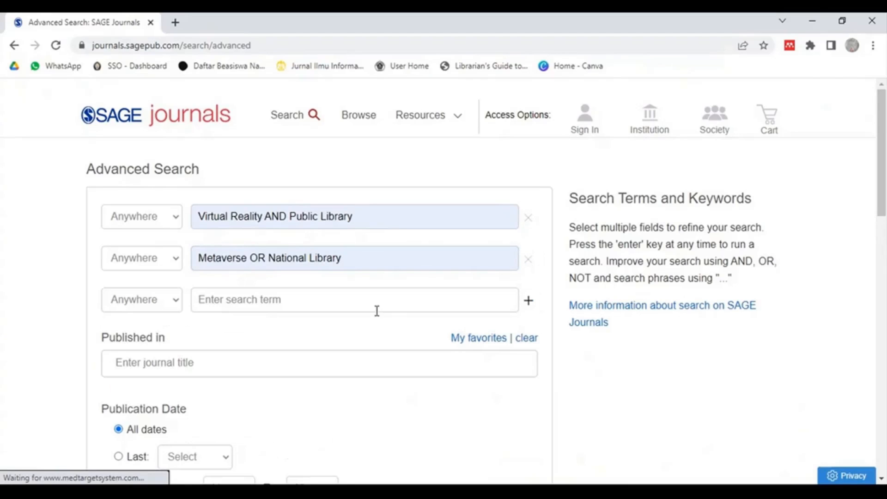
click(376, 307)
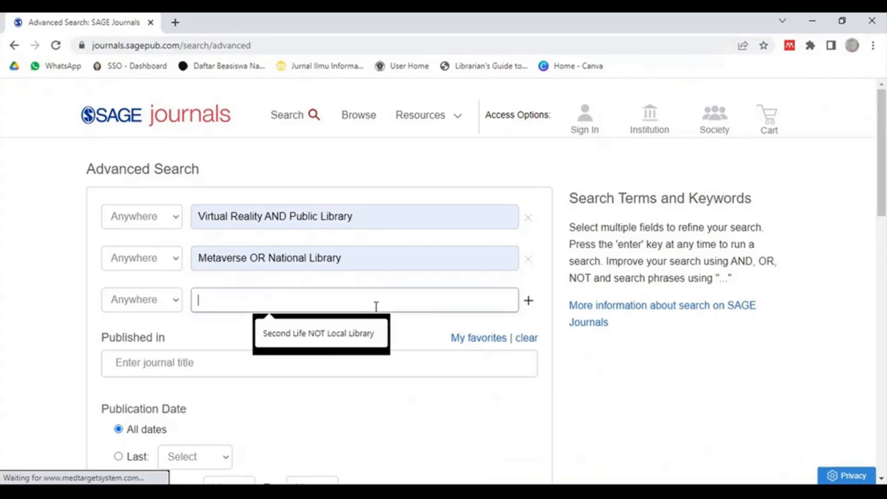
click(328, 340)
Step: Limit the advanced search's publication date to a custom range from 2016 to 2021
drag(886, 120, 886, 138)
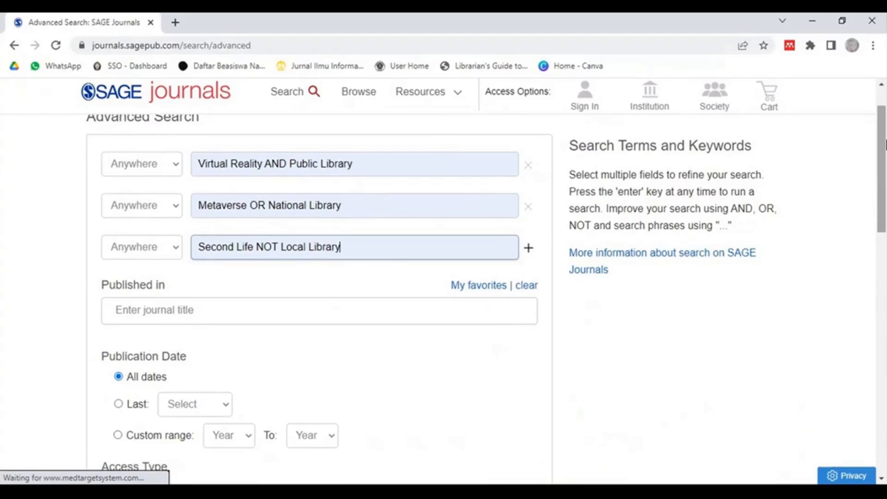
drag(884, 146, 884, 154)
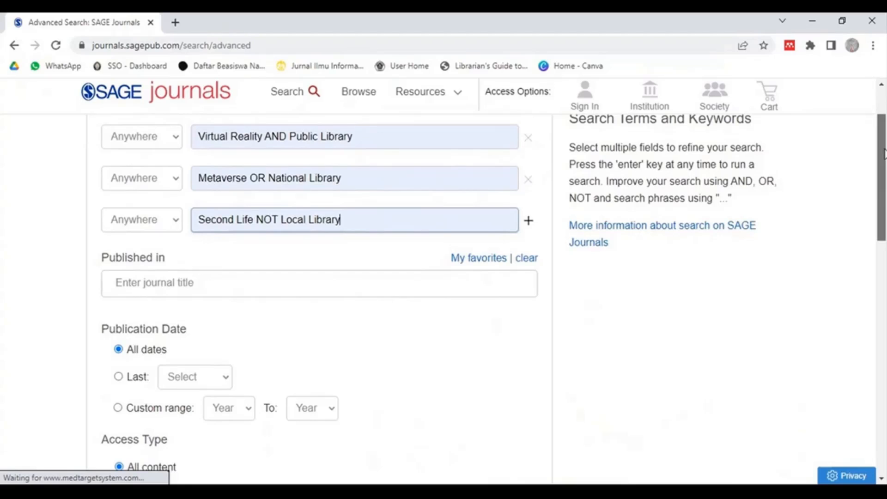
drag(884, 153, 884, 147)
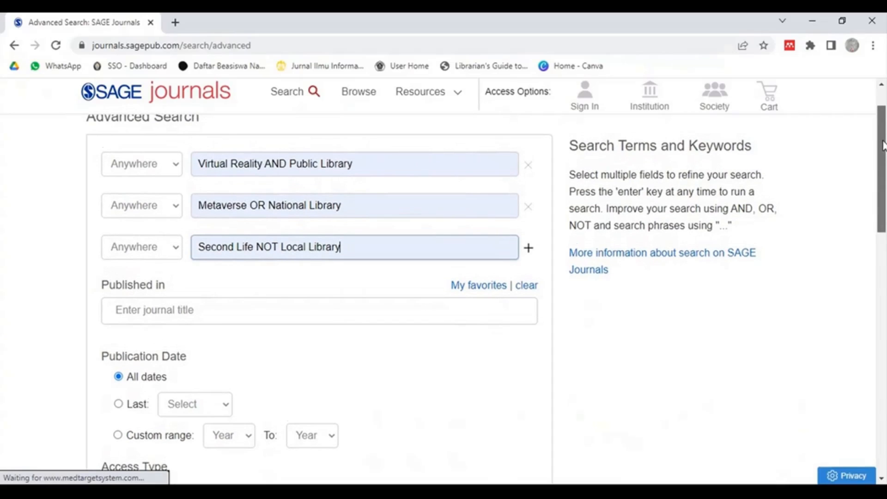
drag(883, 141, 883, 143)
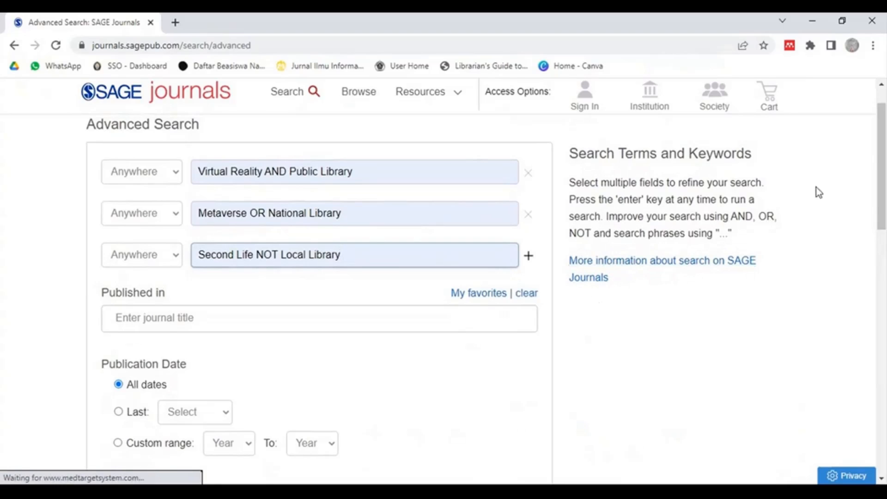
drag(883, 148, 883, 158)
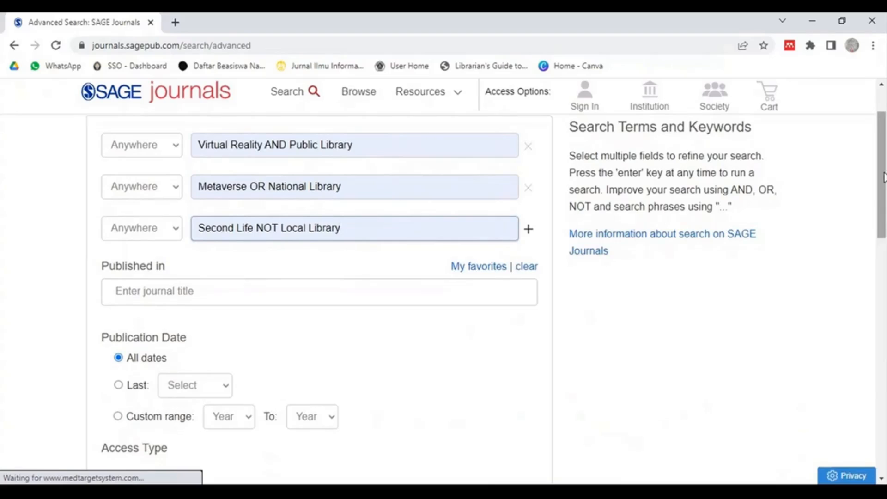
scroll(884, 177, down, 1)
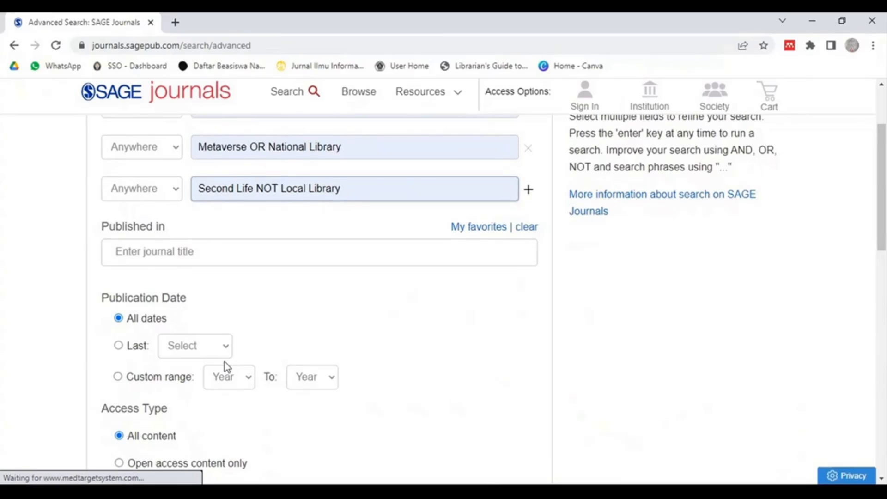
click(175, 377)
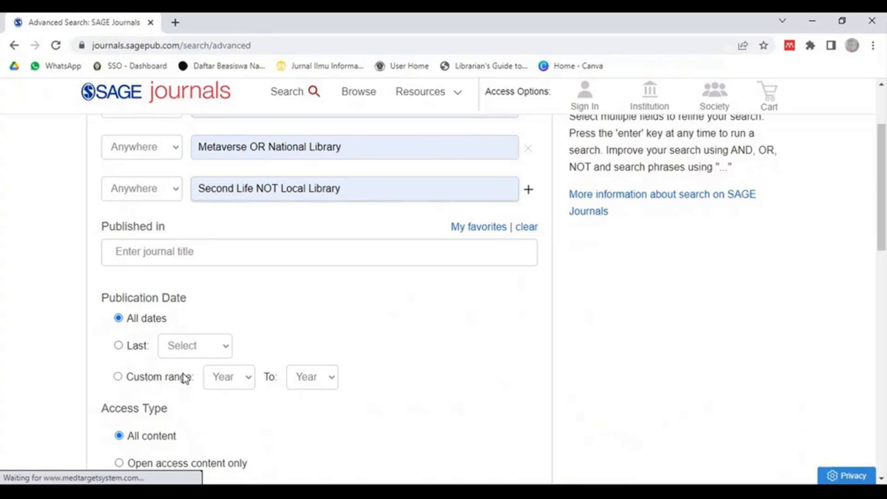
key(Tab)
click(235, 204)
key(Tab)
click(312, 134)
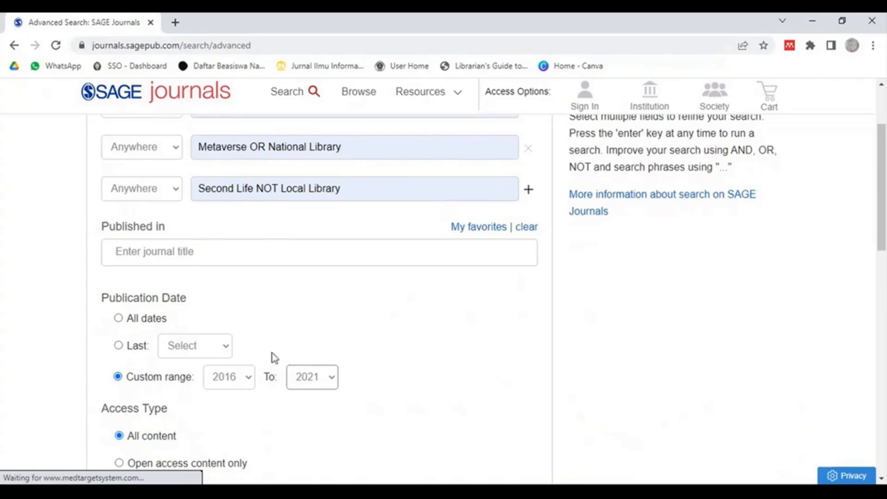
Step: Run the advanced search for open access content only and look through the article results
click(209, 464)
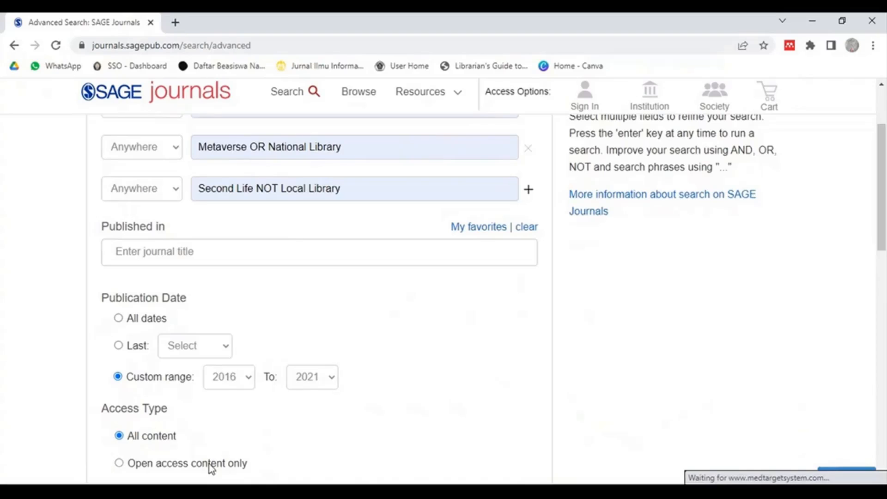
drag(885, 187, 865, 206)
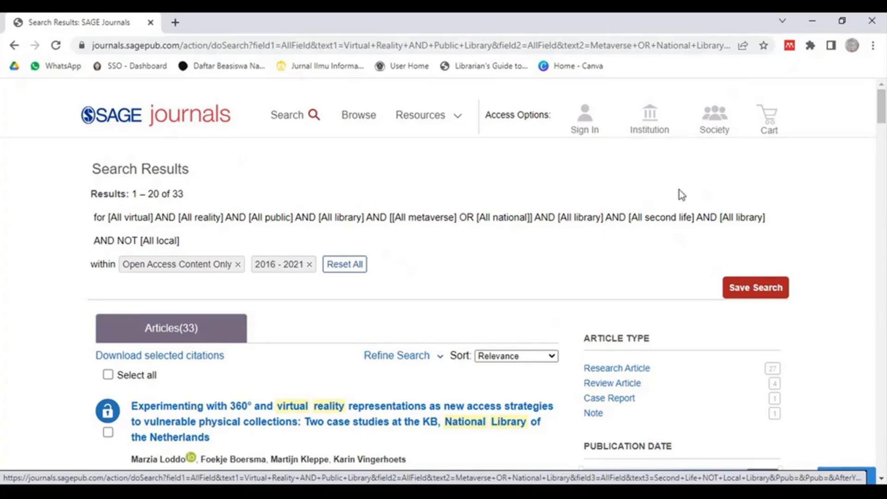
drag(882, 119, 882, 408)
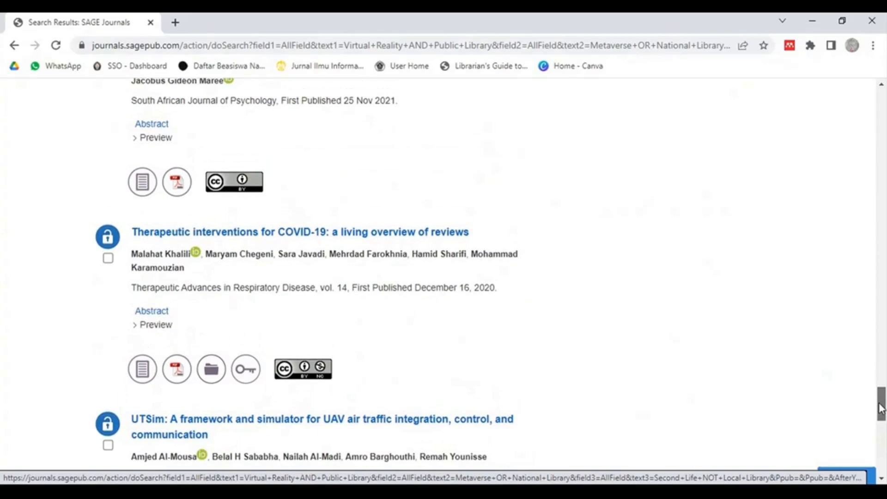
drag(882, 409, 881, 107)
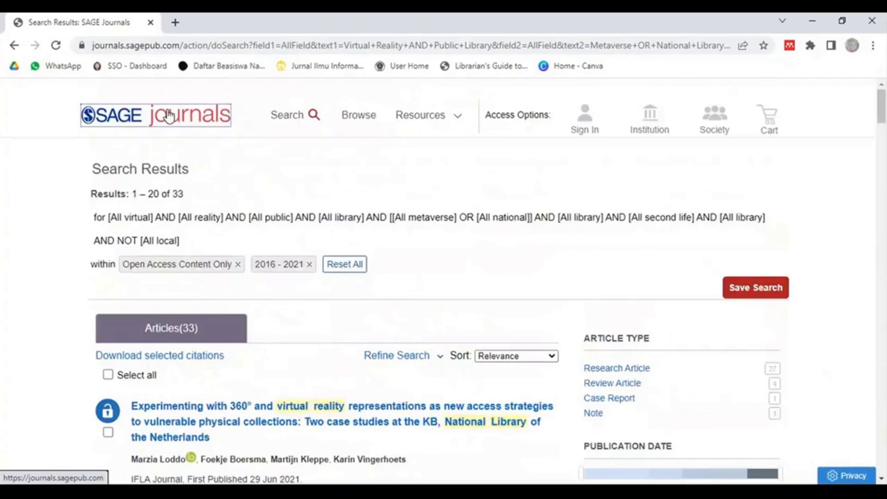
Step: Return to the SAGE Journals homepage and search all journals for "virtual"
click(169, 116)
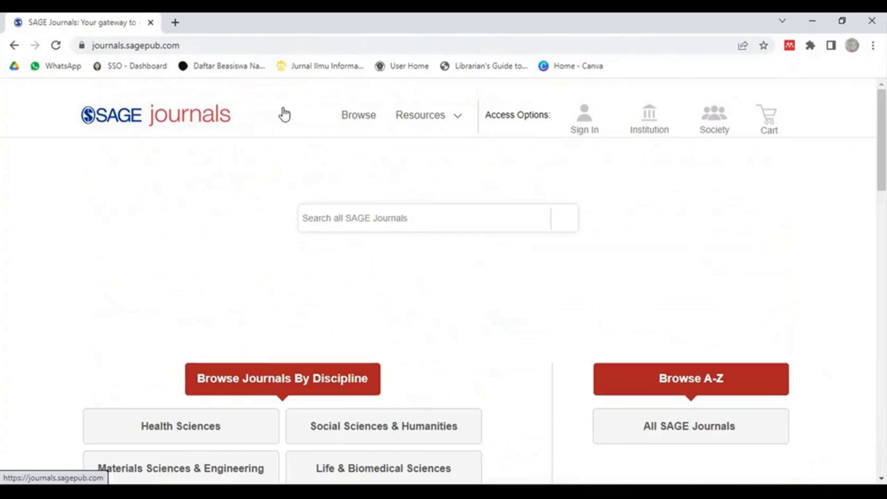
click(403, 228)
text(v)
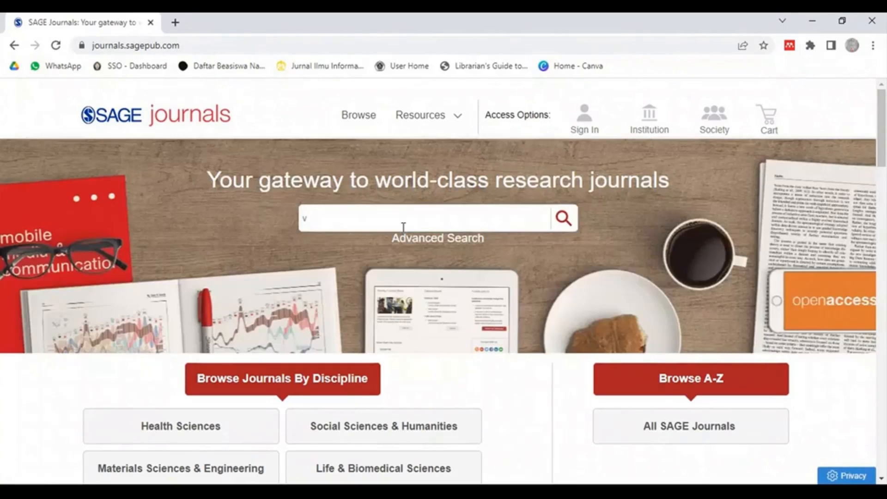
text(irtual)
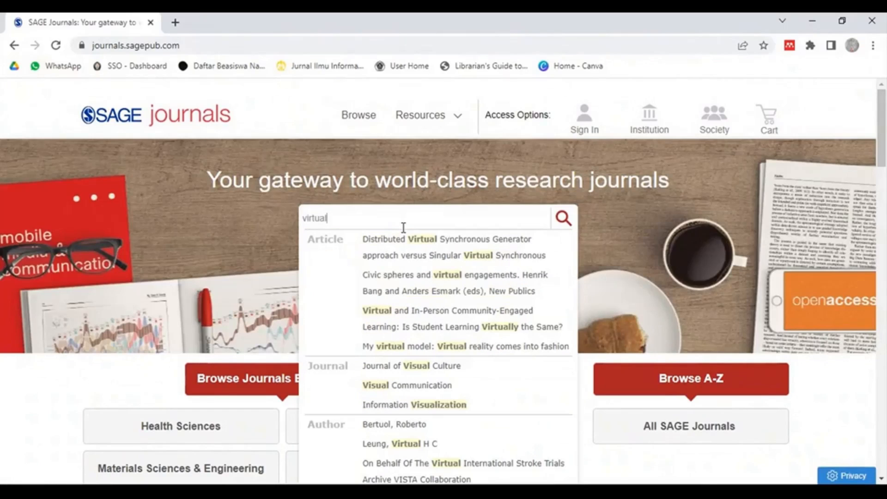
key(Return)
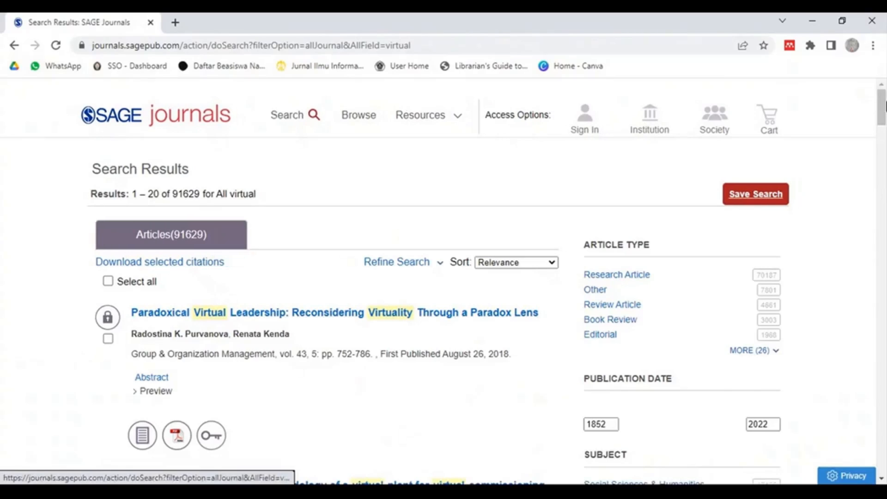
Step: Look through the results for "virtual" and open the second results page
scroll(882, 111, down, 3)
scroll(884, 111, down, 2)
drag(886, 119, 884, 429)
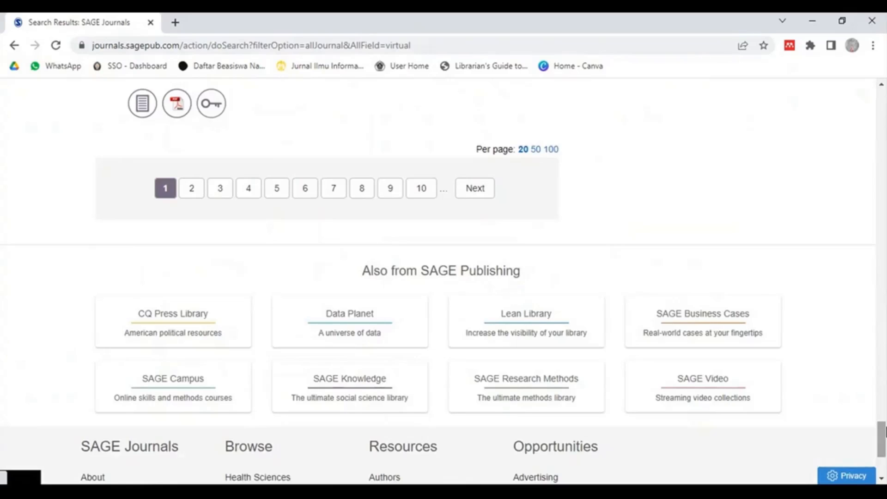
click(186, 198)
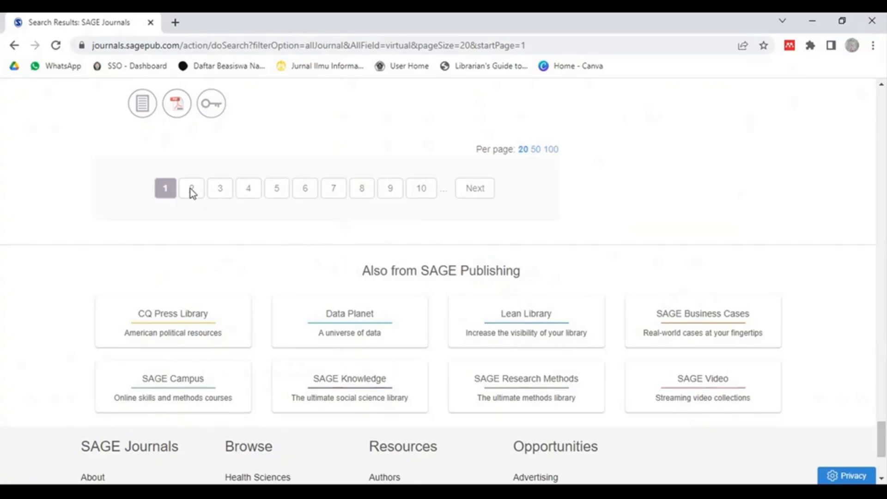
drag(885, 439, 878, 287)
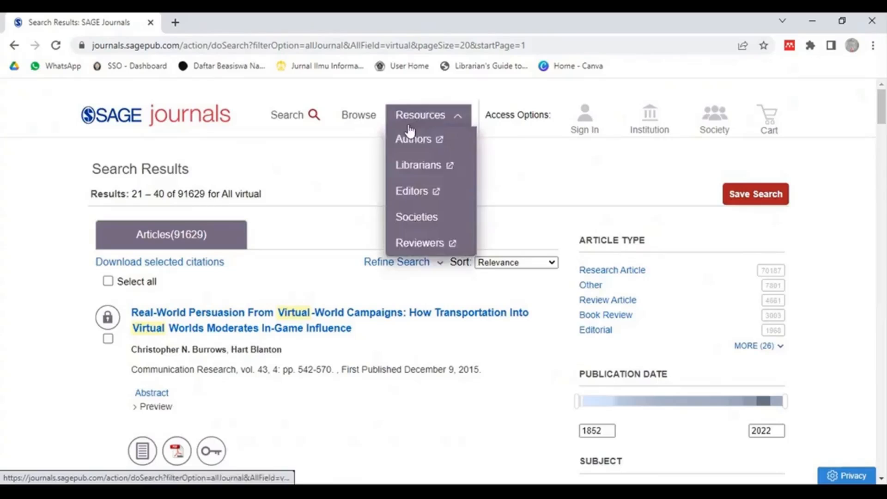
Step: Open the Browse page and look through the alphabetical list of journals
click(372, 121)
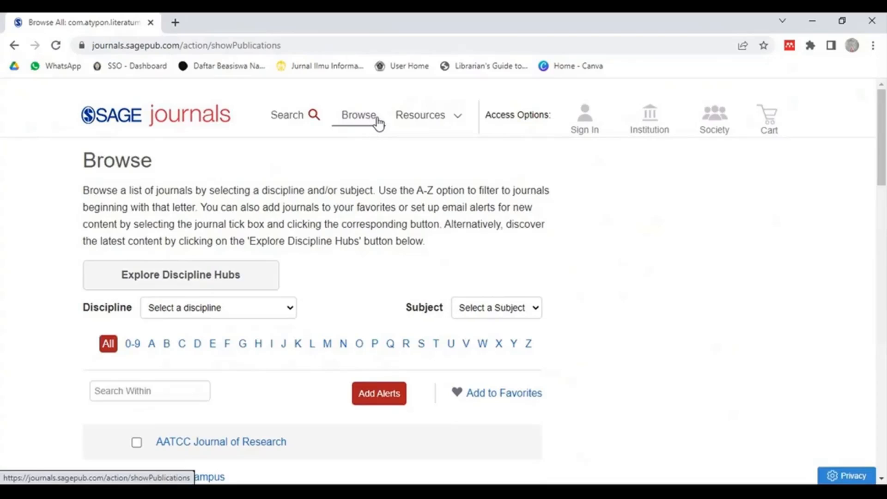
drag(884, 152, 885, 247)
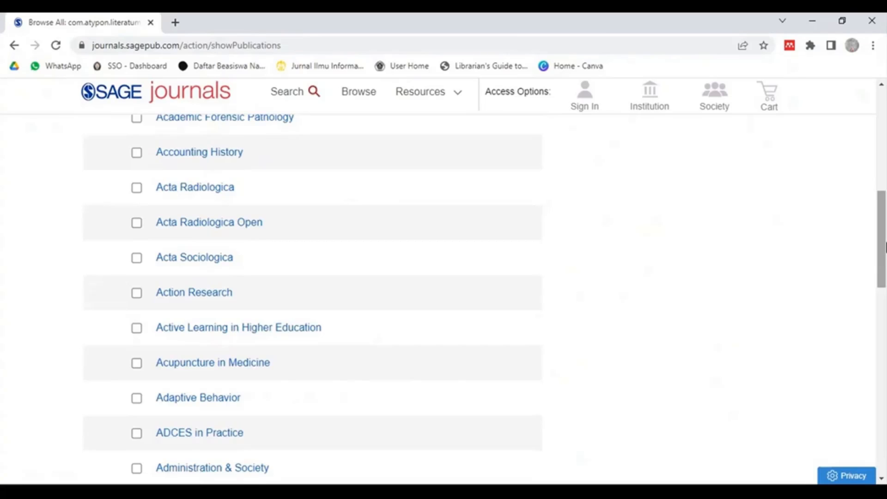
drag(885, 247, 872, 166)
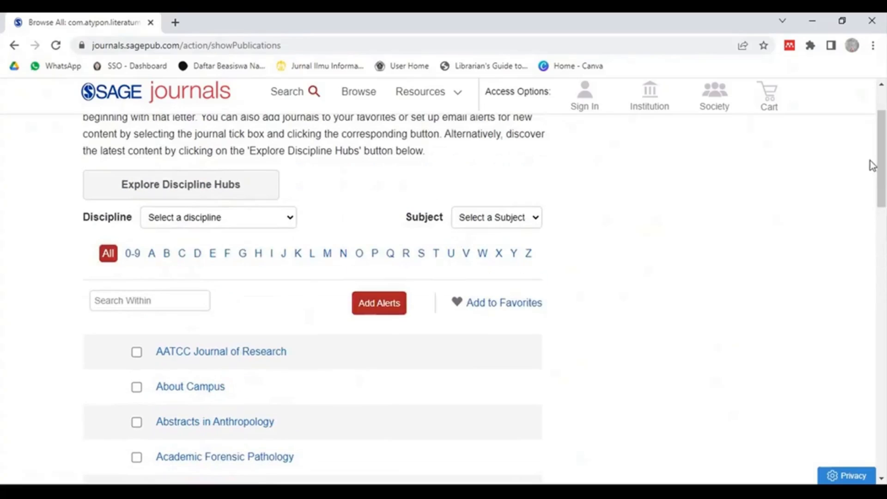
Step: Search within the browsed journal list for "public library"
click(177, 299)
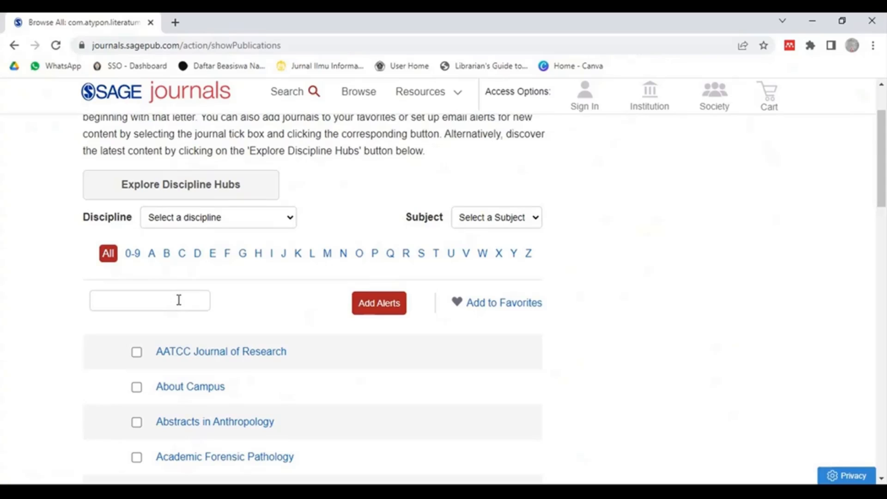
text(public )
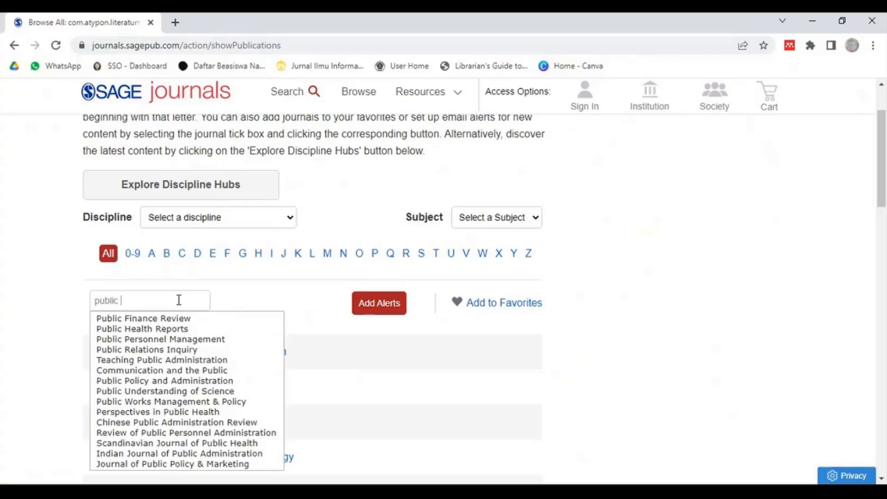
text(library)
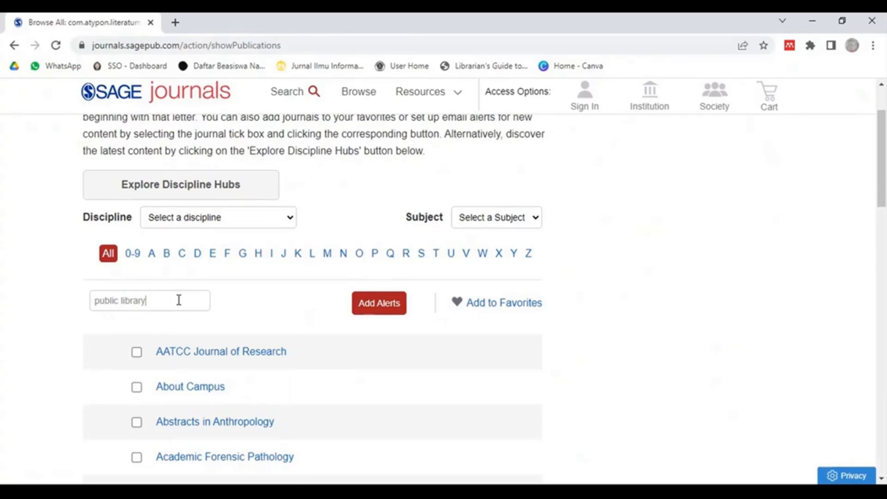
key(Return)
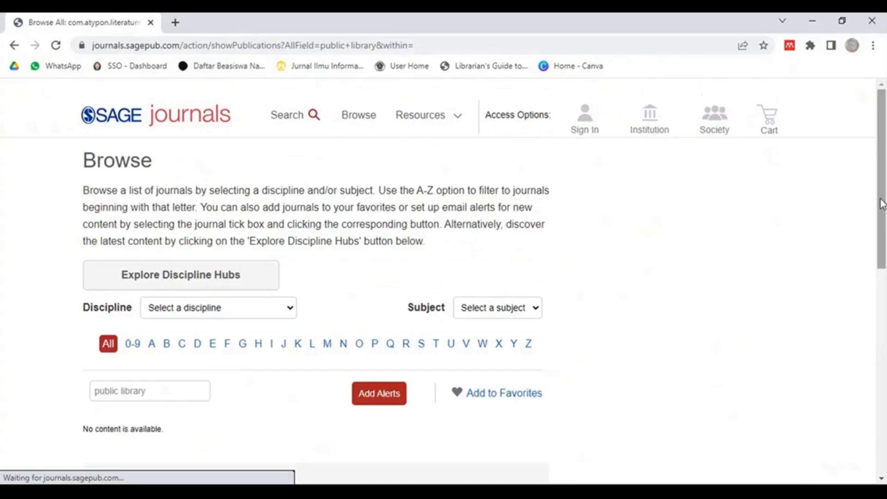
scroll(360, 230, down, 1)
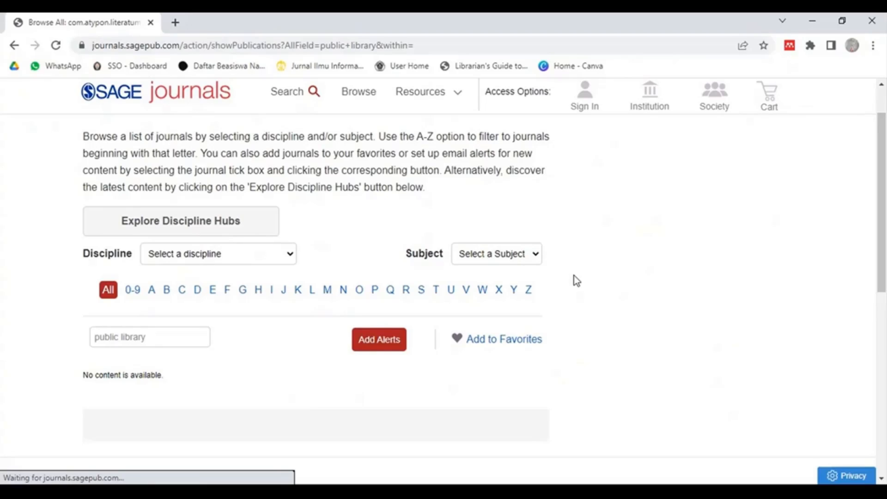
Step: Look over the discipline hub and browsing options, and return to the SAGE Journals homepage
click(250, 236)
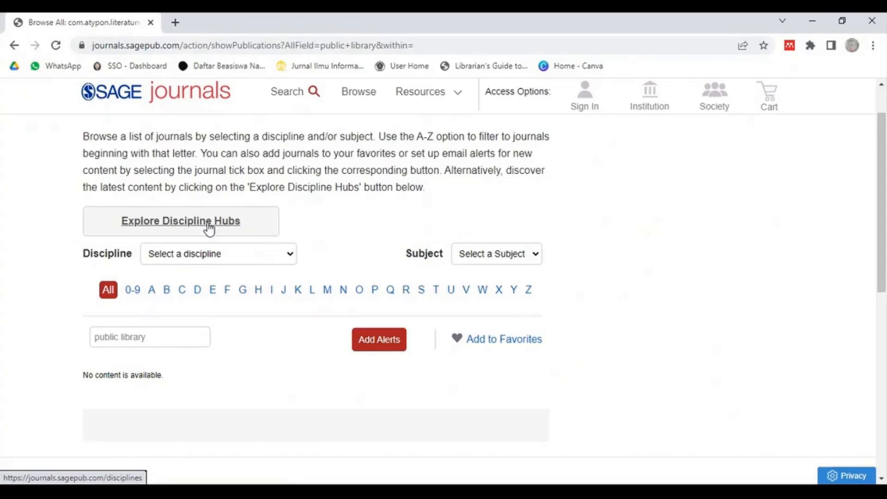
click(259, 224)
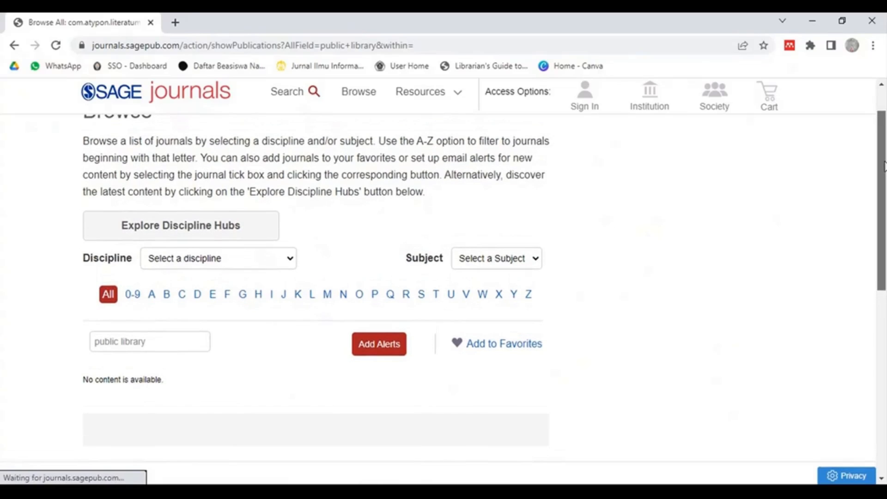
scroll(884, 166, up, 1)
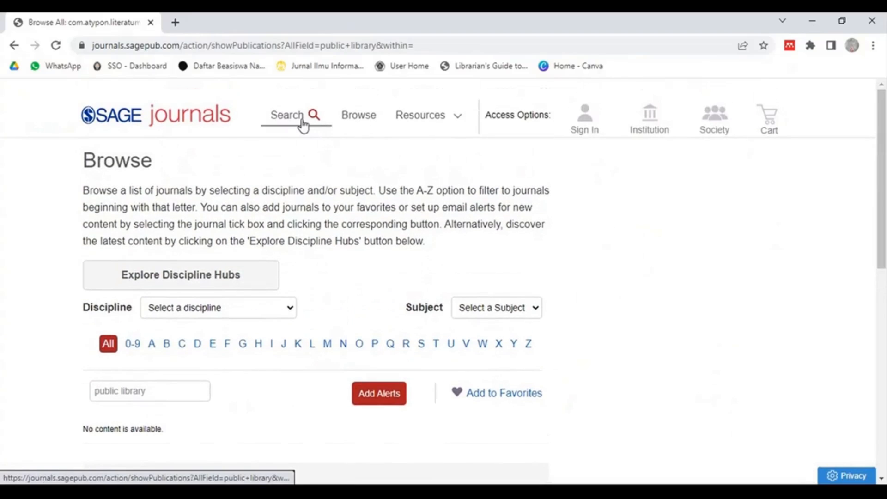
click(178, 117)
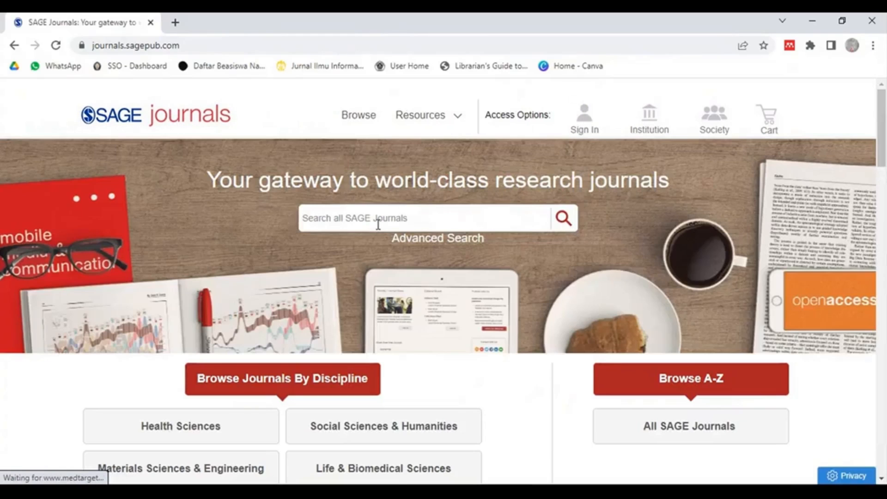
Step: Search all SAGE Journals for "public library"
click(378, 224)
text(publ)
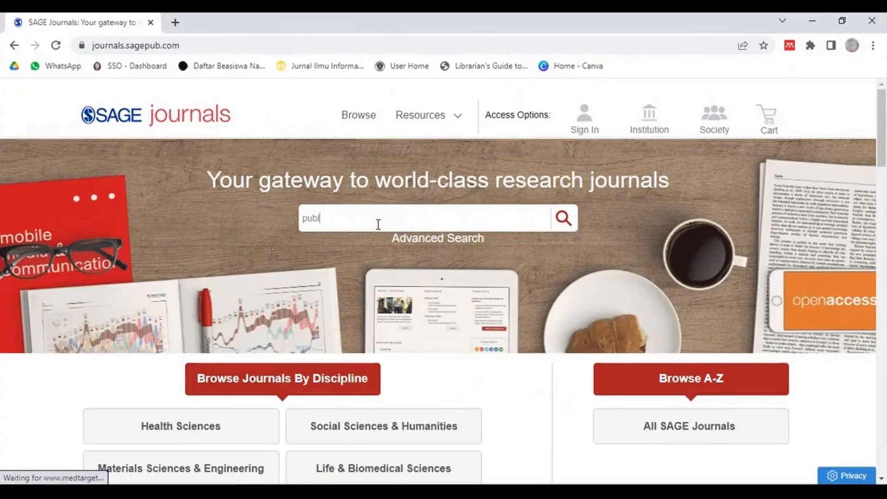
text(ic)
key(BackSpace)
key(BackSpace)
key(BackSpace)
text(ic l)
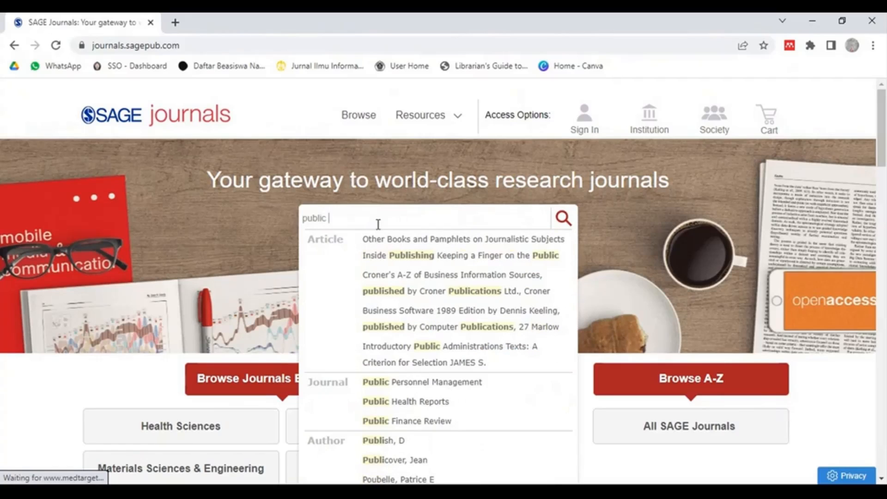
text(ibrary)
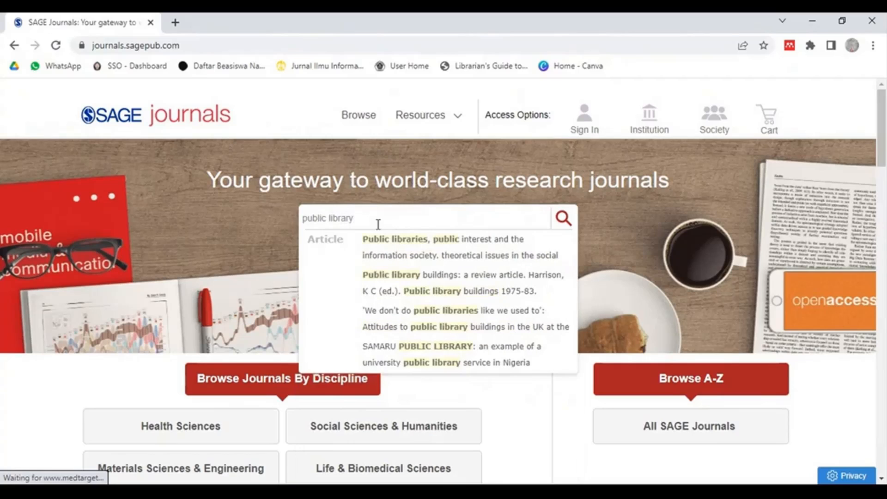
key(Return)
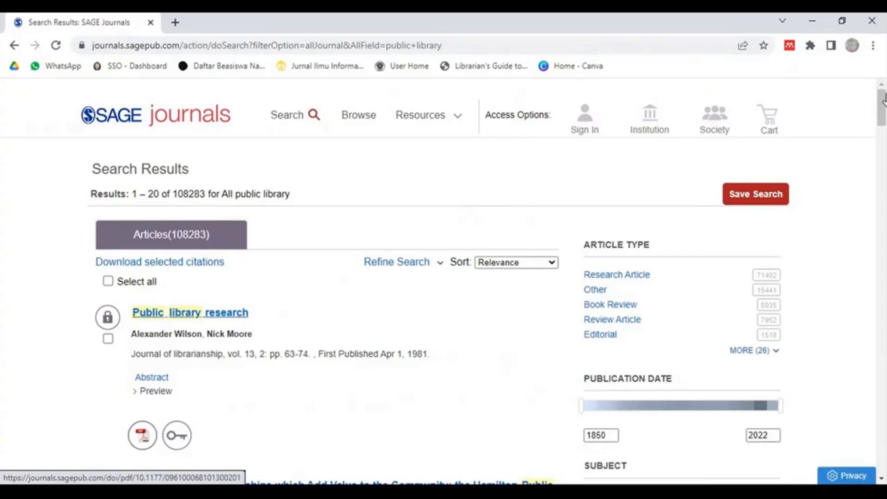
Step: Open the open-access article "Rebuilding the Public Library Service?" from the results, look at its PDF, and return to the results
drag(882, 121, 884, 200)
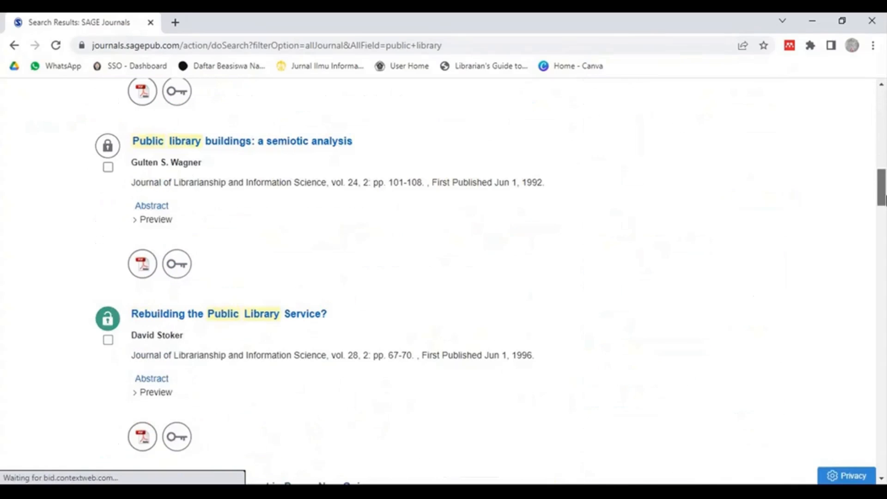
click(242, 320)
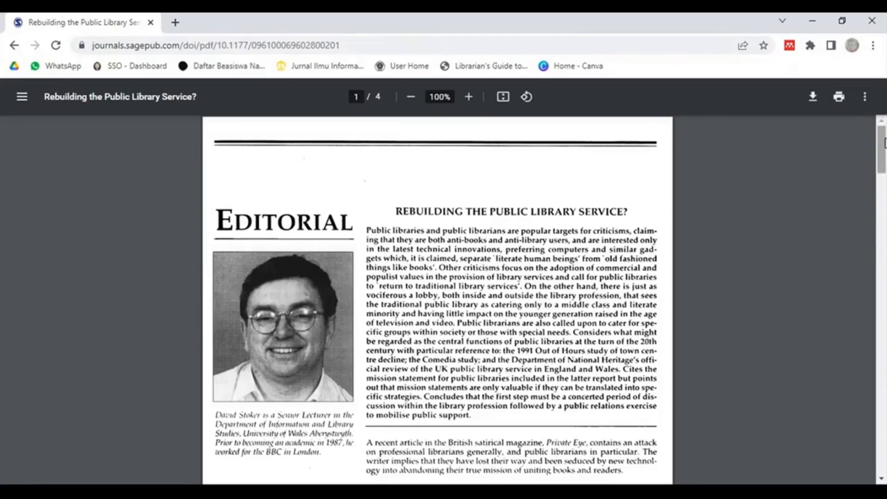
scroll(883, 117, down, 6)
drag(880, 109, 880, 109)
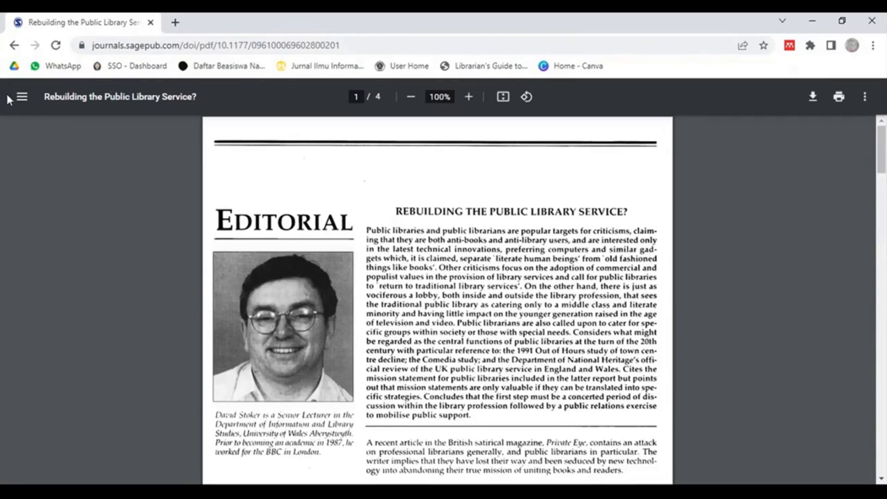
click(13, 52)
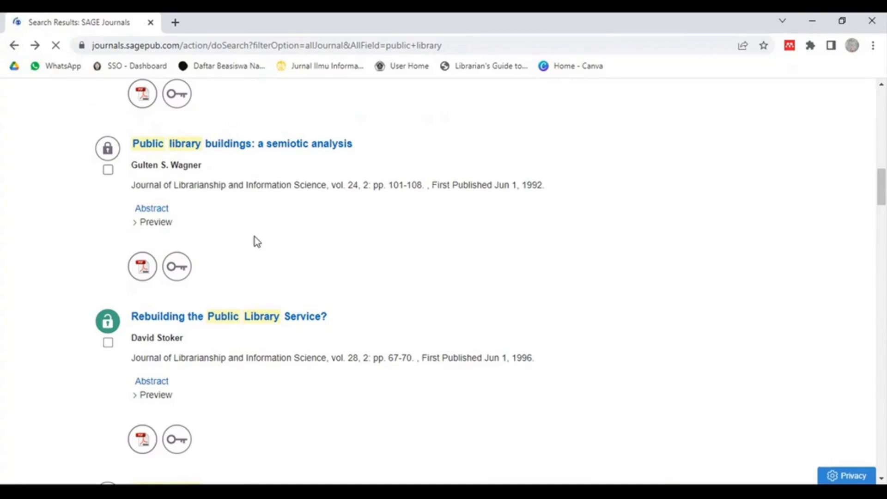
Step: Open the restricted article "Public library buildings: a semiotic analysis", look over its page, and return to the results
drag(884, 199, 883, 196)
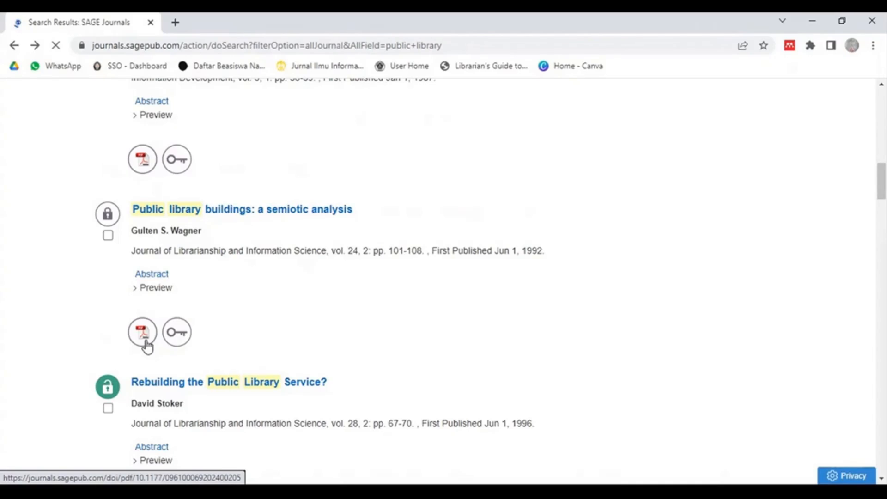
click(169, 222)
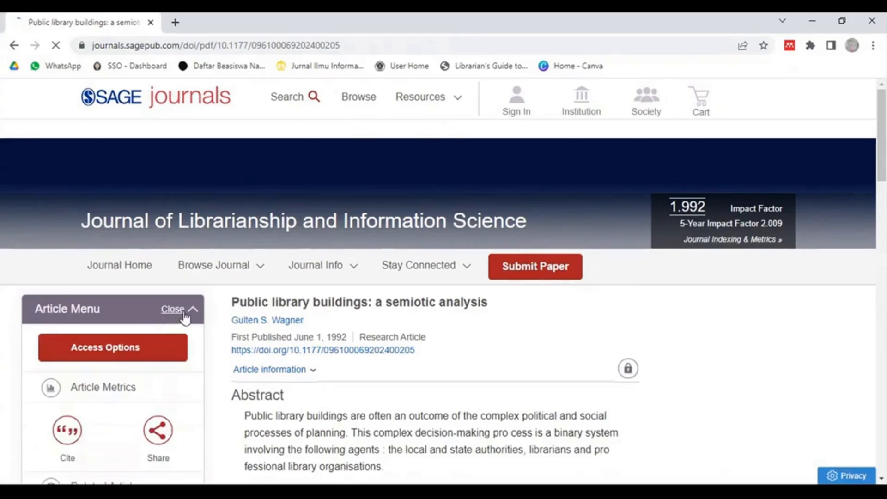
mouse_move(886, 104)
mouse_down()
mouse_move(886, 139)
mouse_move(885, 106)
mouse_up()
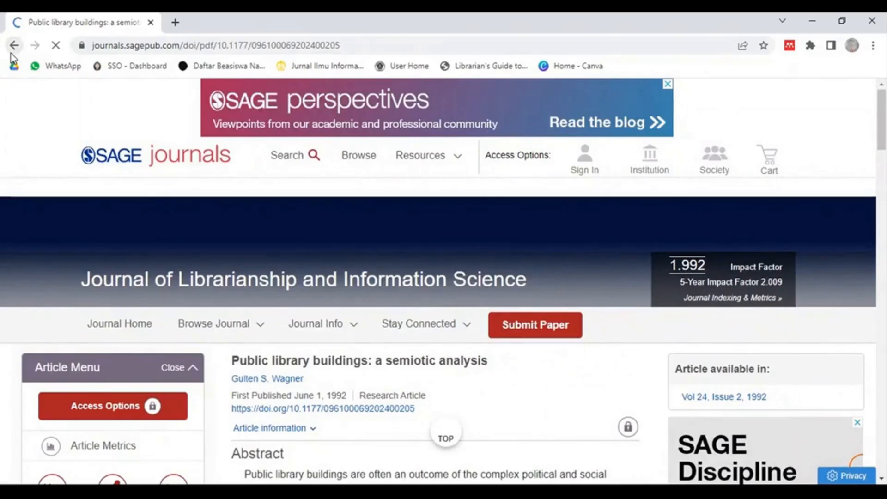
click(14, 45)
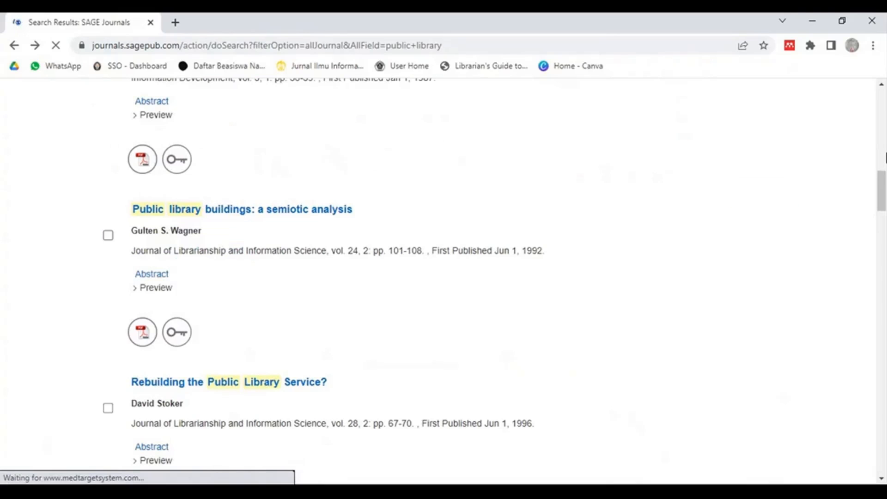
Step: Open the article "Public library research" from the first search results and bring its abstract and article menu into view
drag(880, 192, 875, 113)
scroll(233, 206, down, 3)
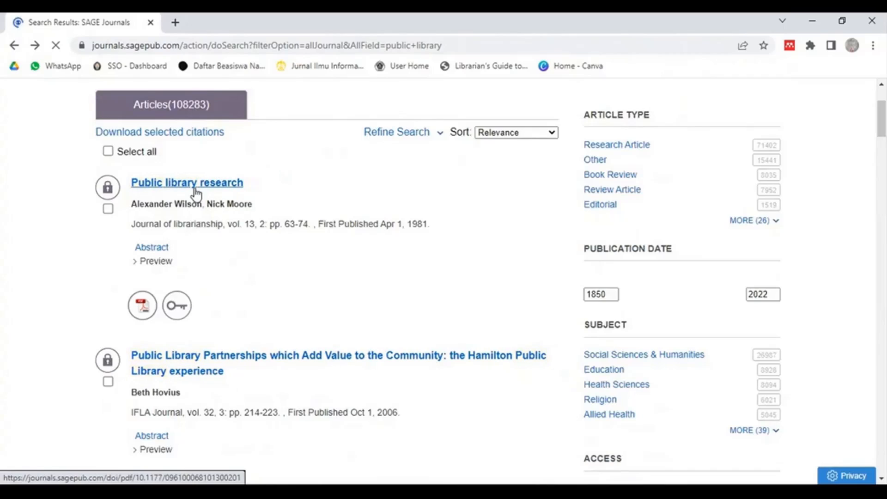
click(196, 189)
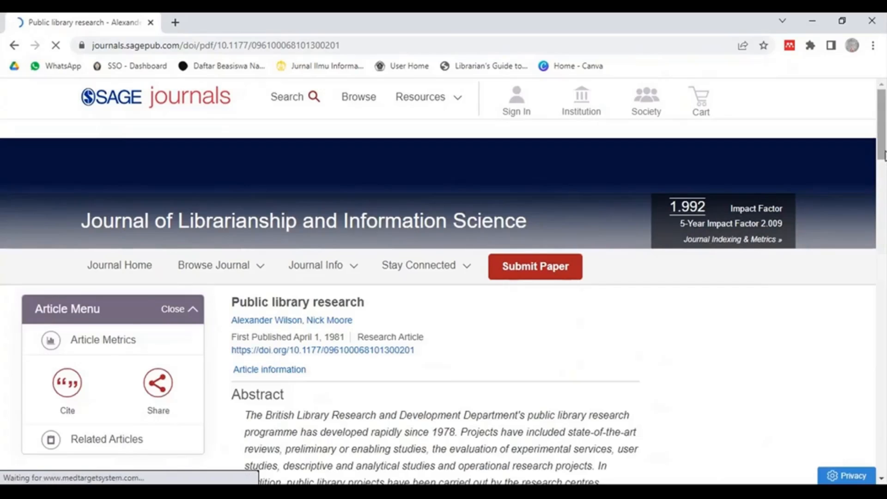
drag(884, 154, 873, 183)
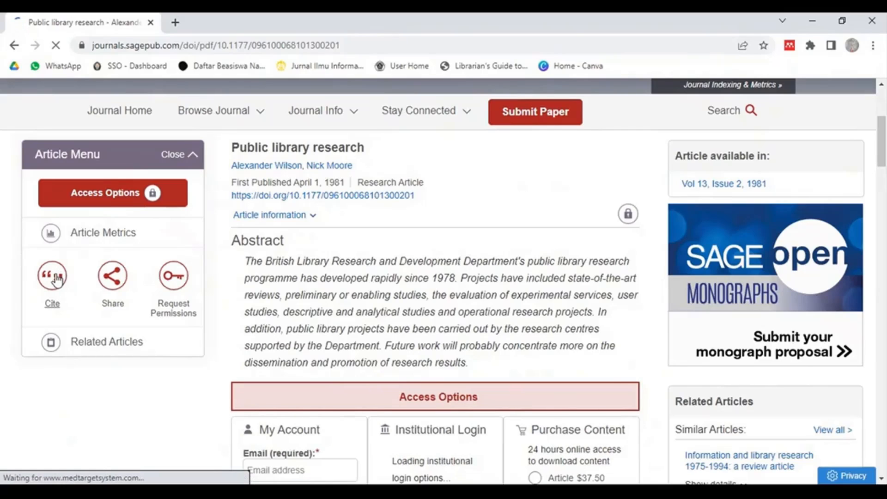
Step: Open the citation tools for "Public library research", set the citation style to APA, and copy the citation to the clipboard
click(57, 279)
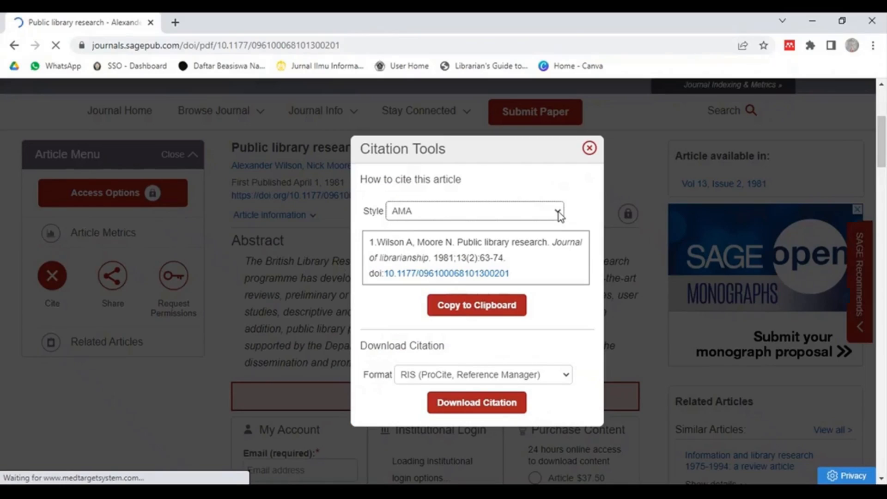
click(533, 245)
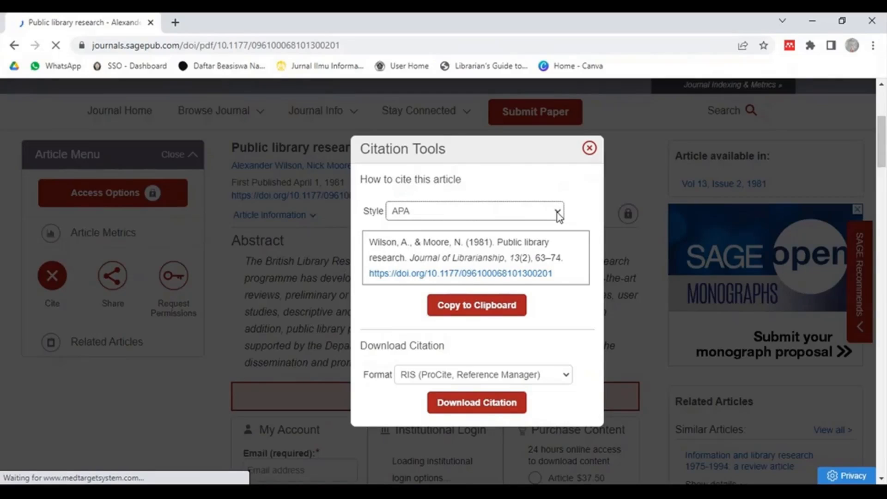
click(495, 309)
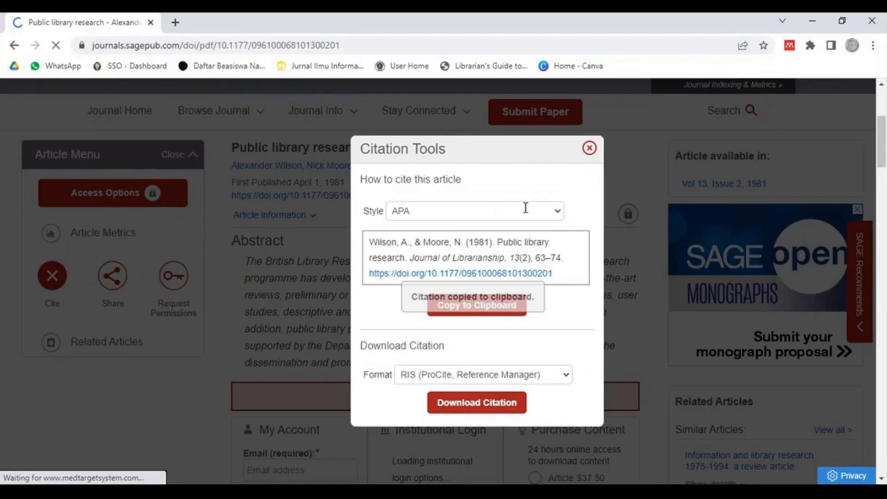